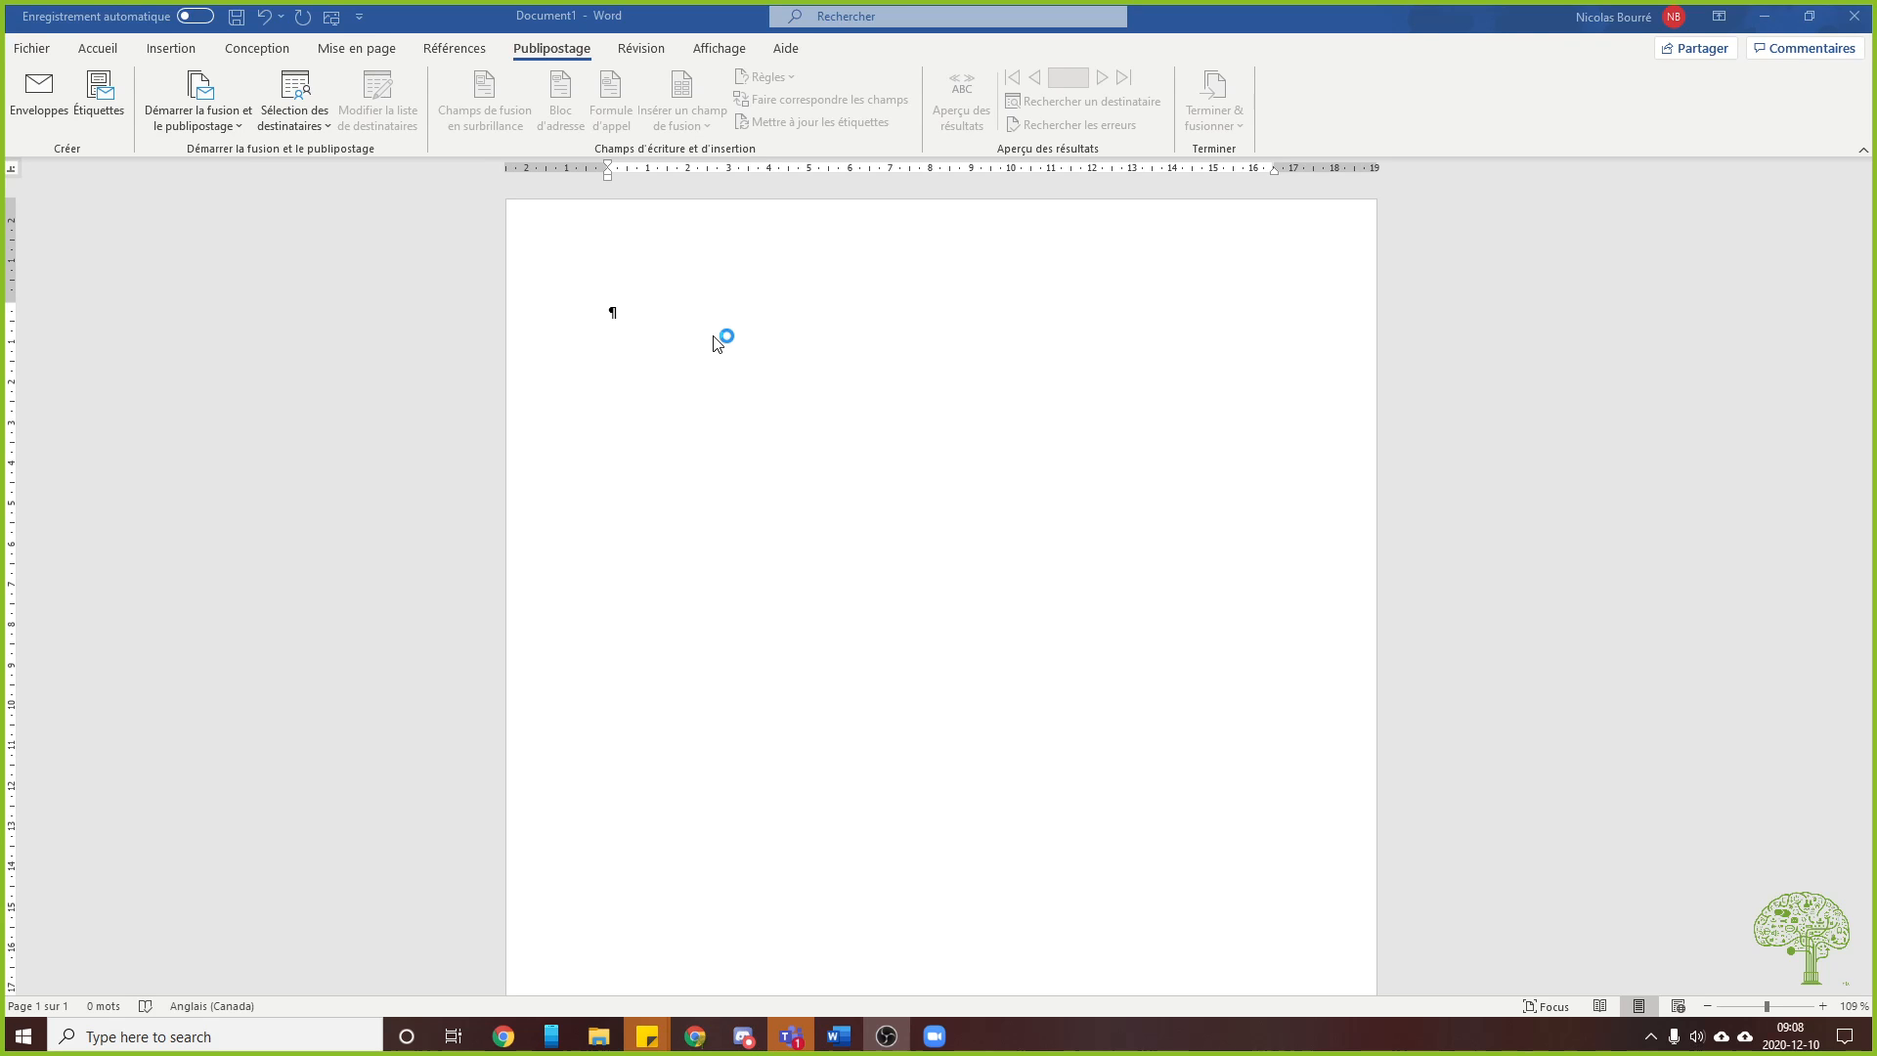
left_click(98, 51)
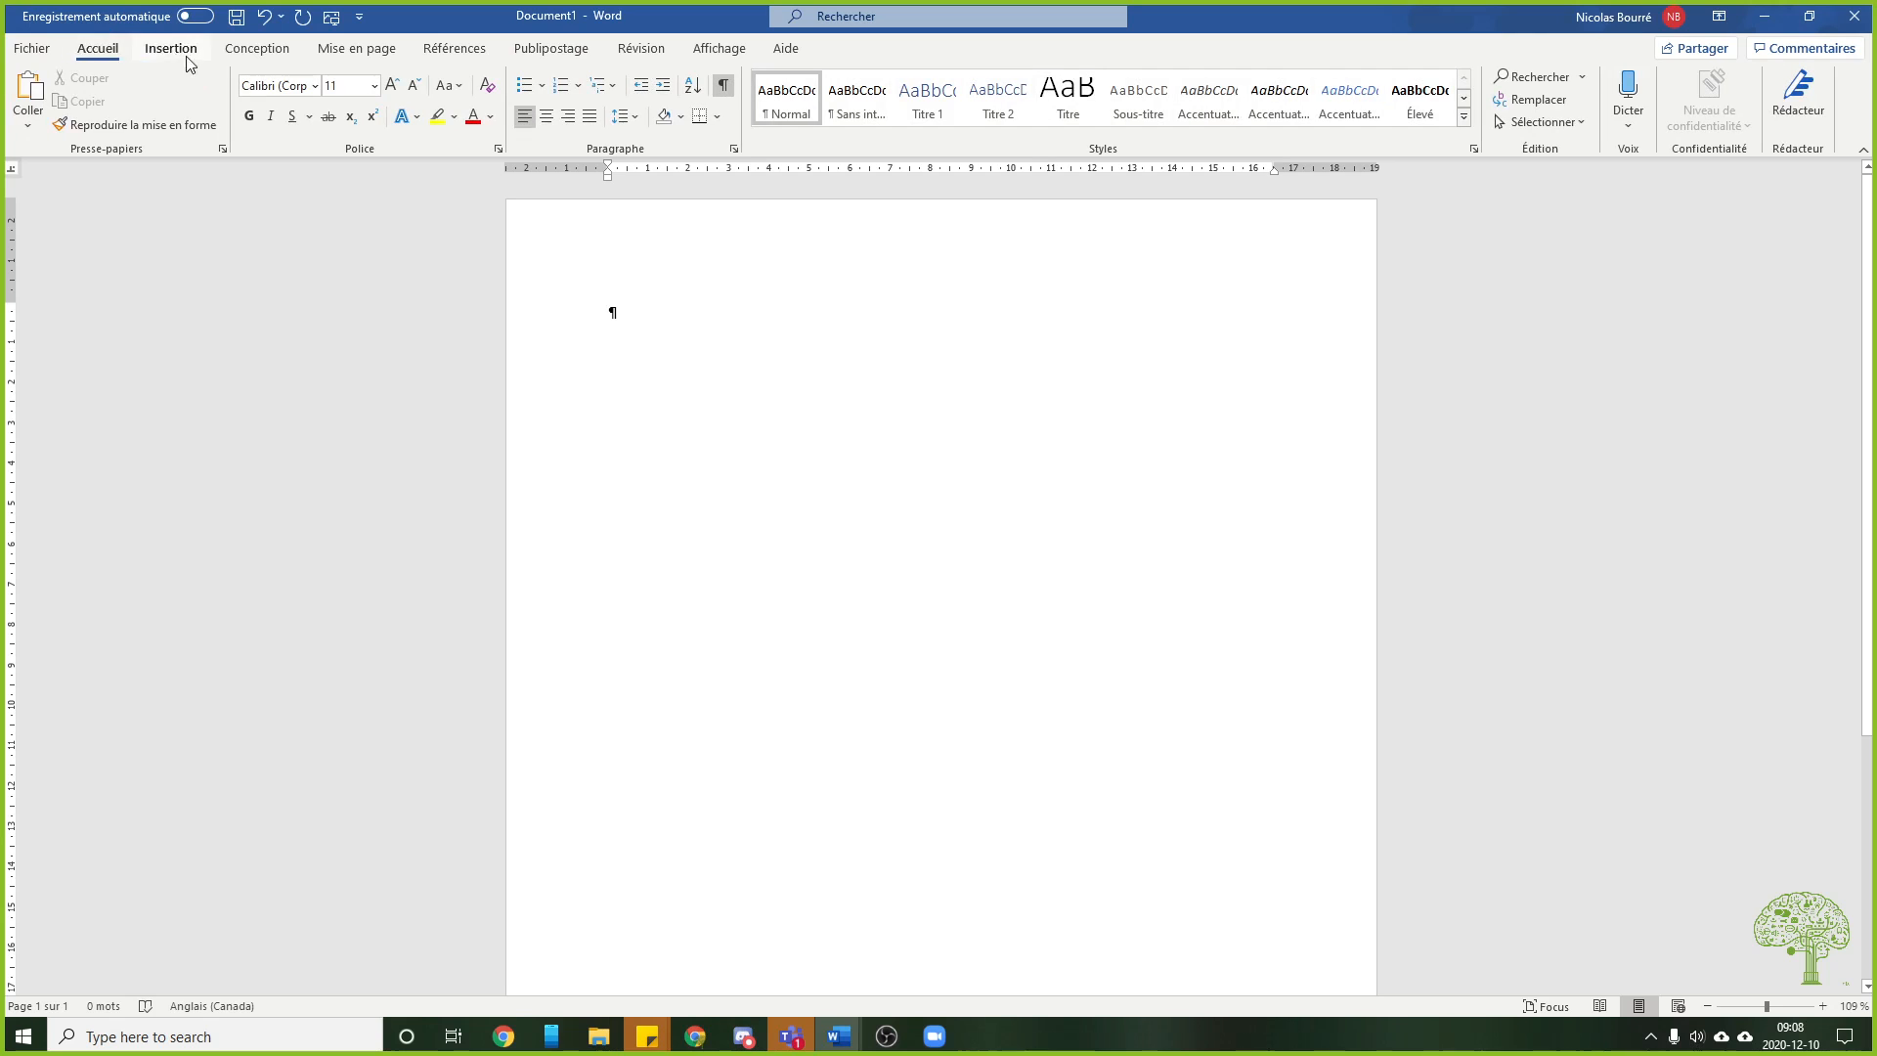
left_click(563, 59)
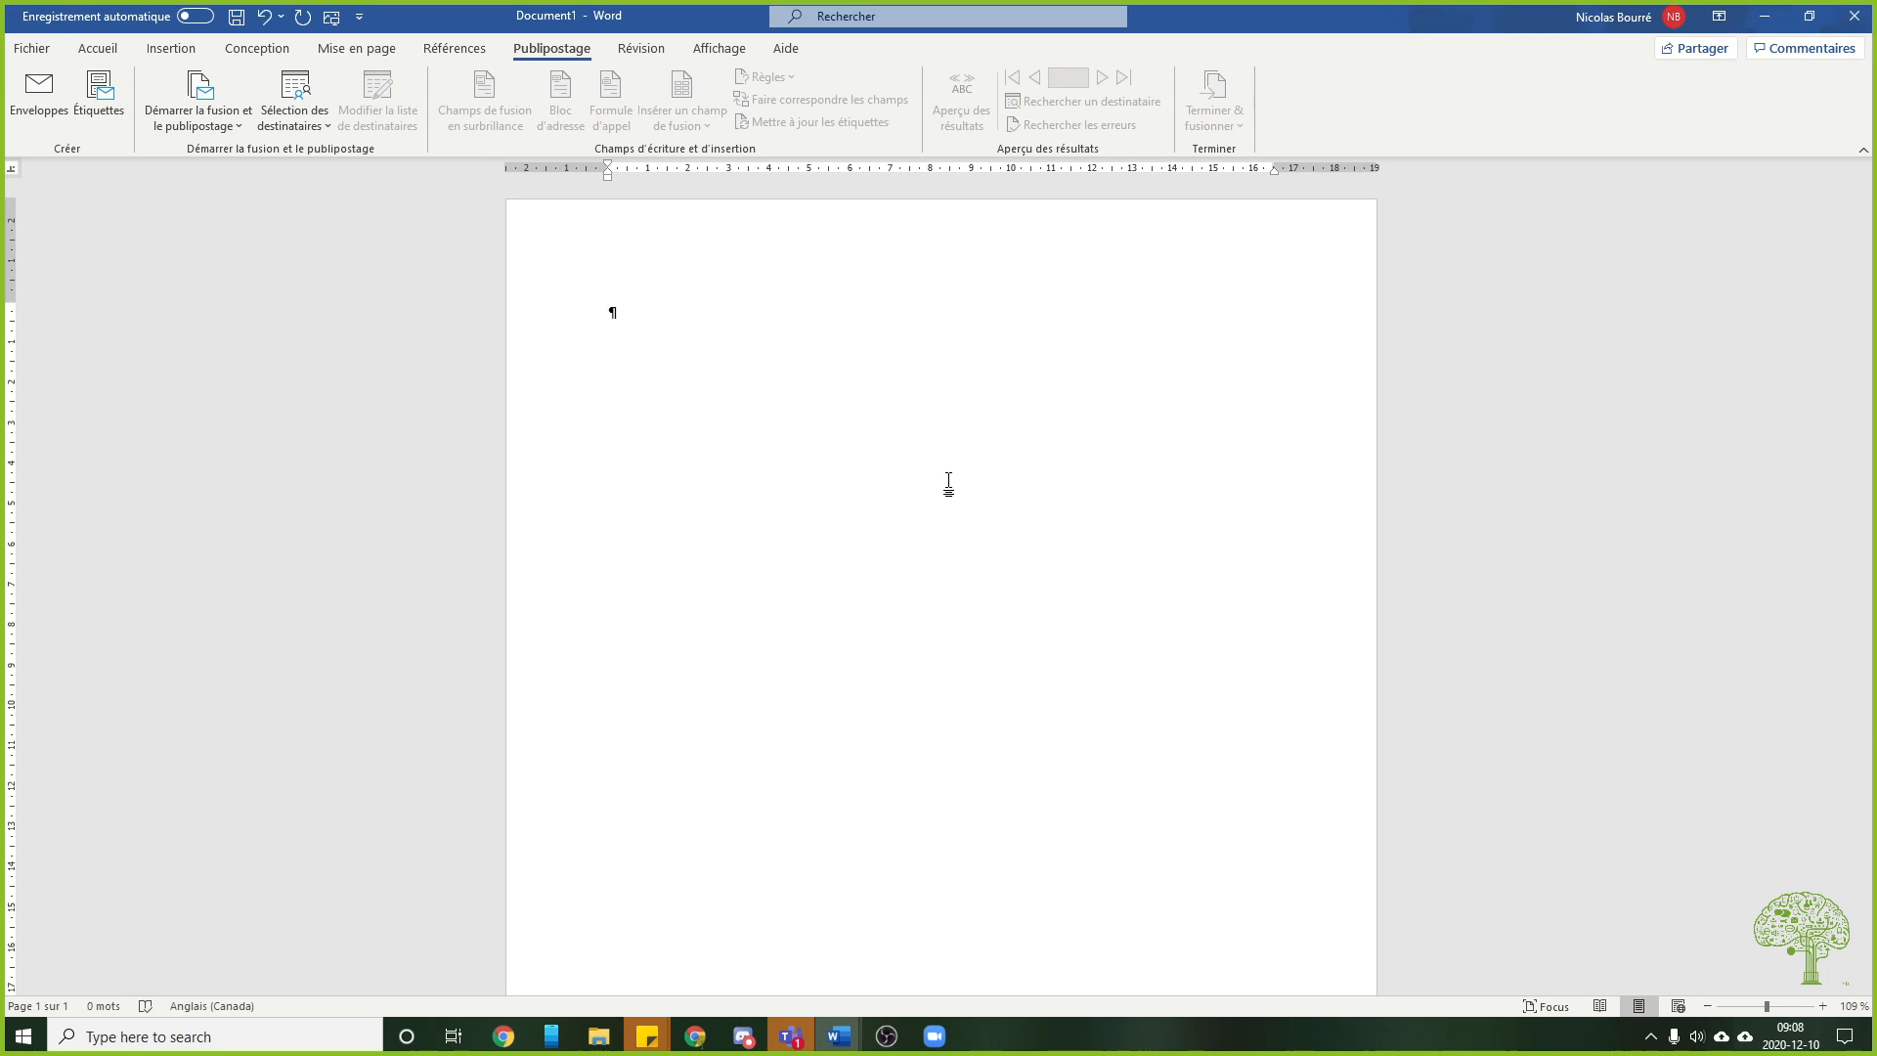
left_click(210, 123)
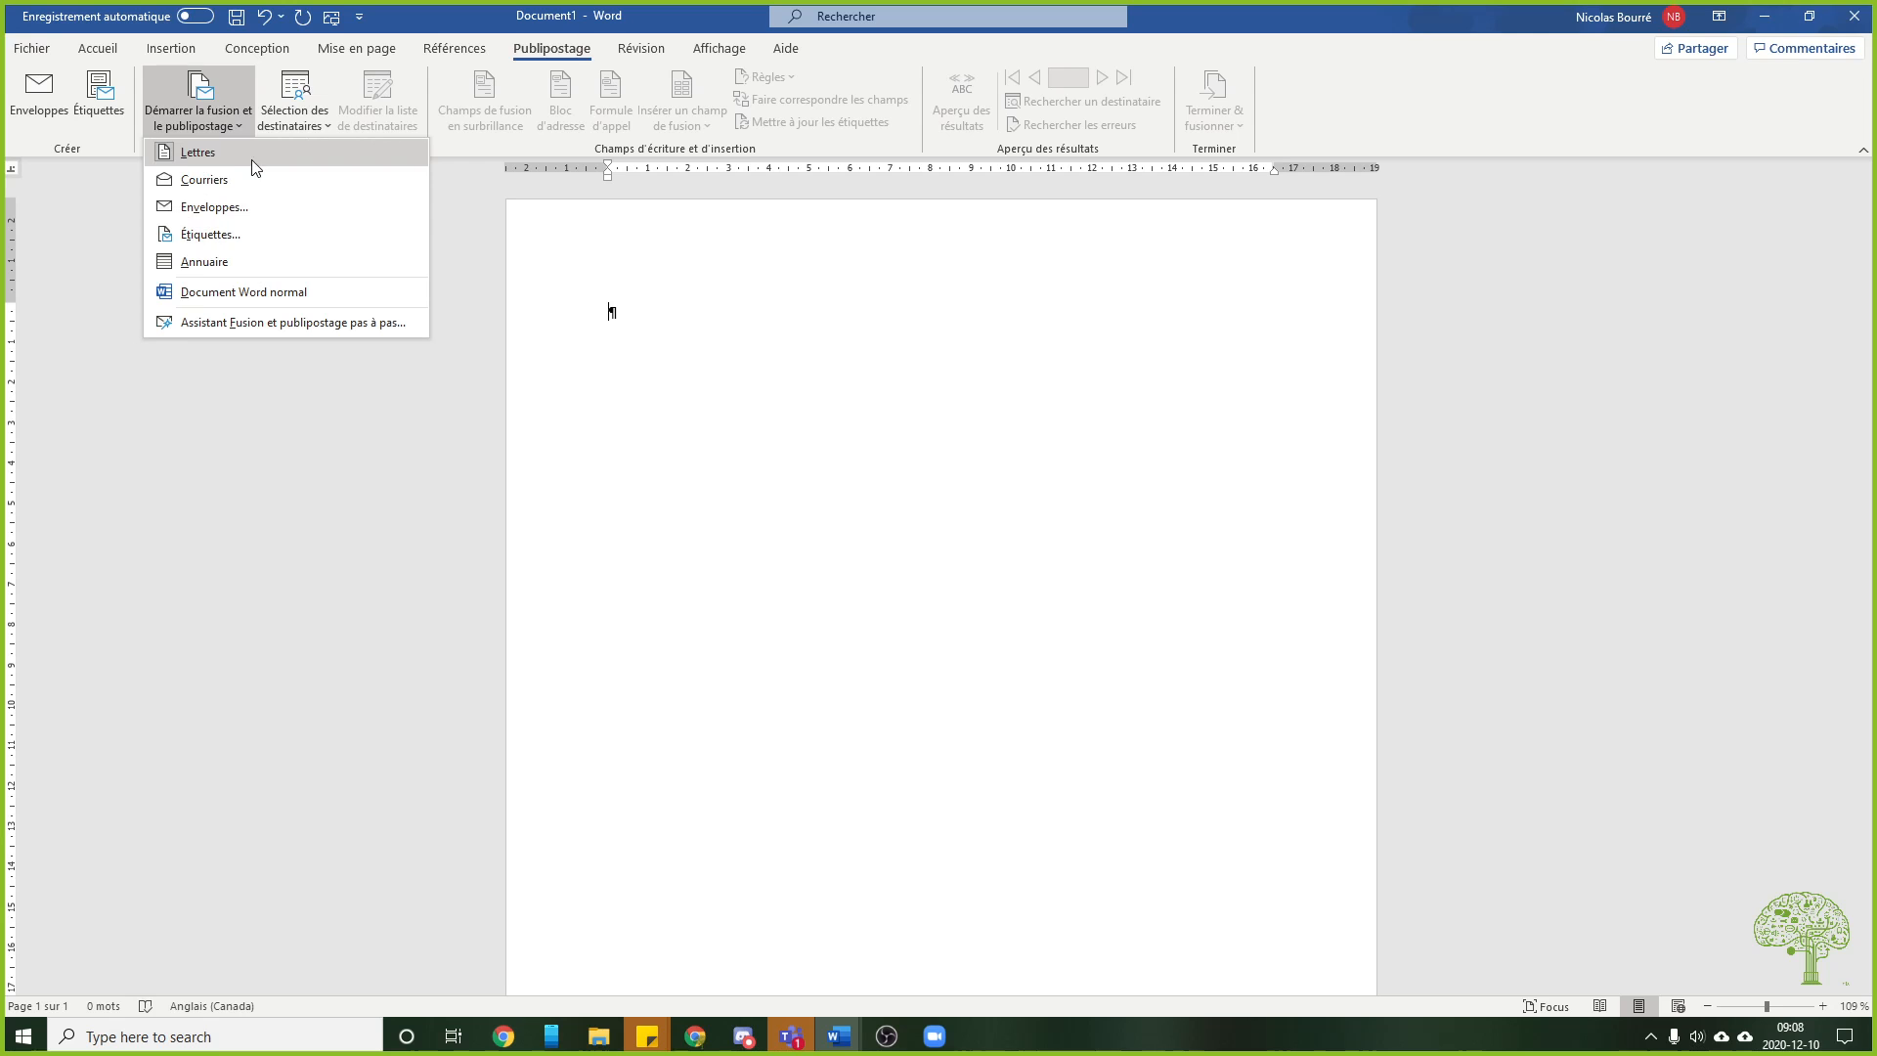
left_click(232, 126)
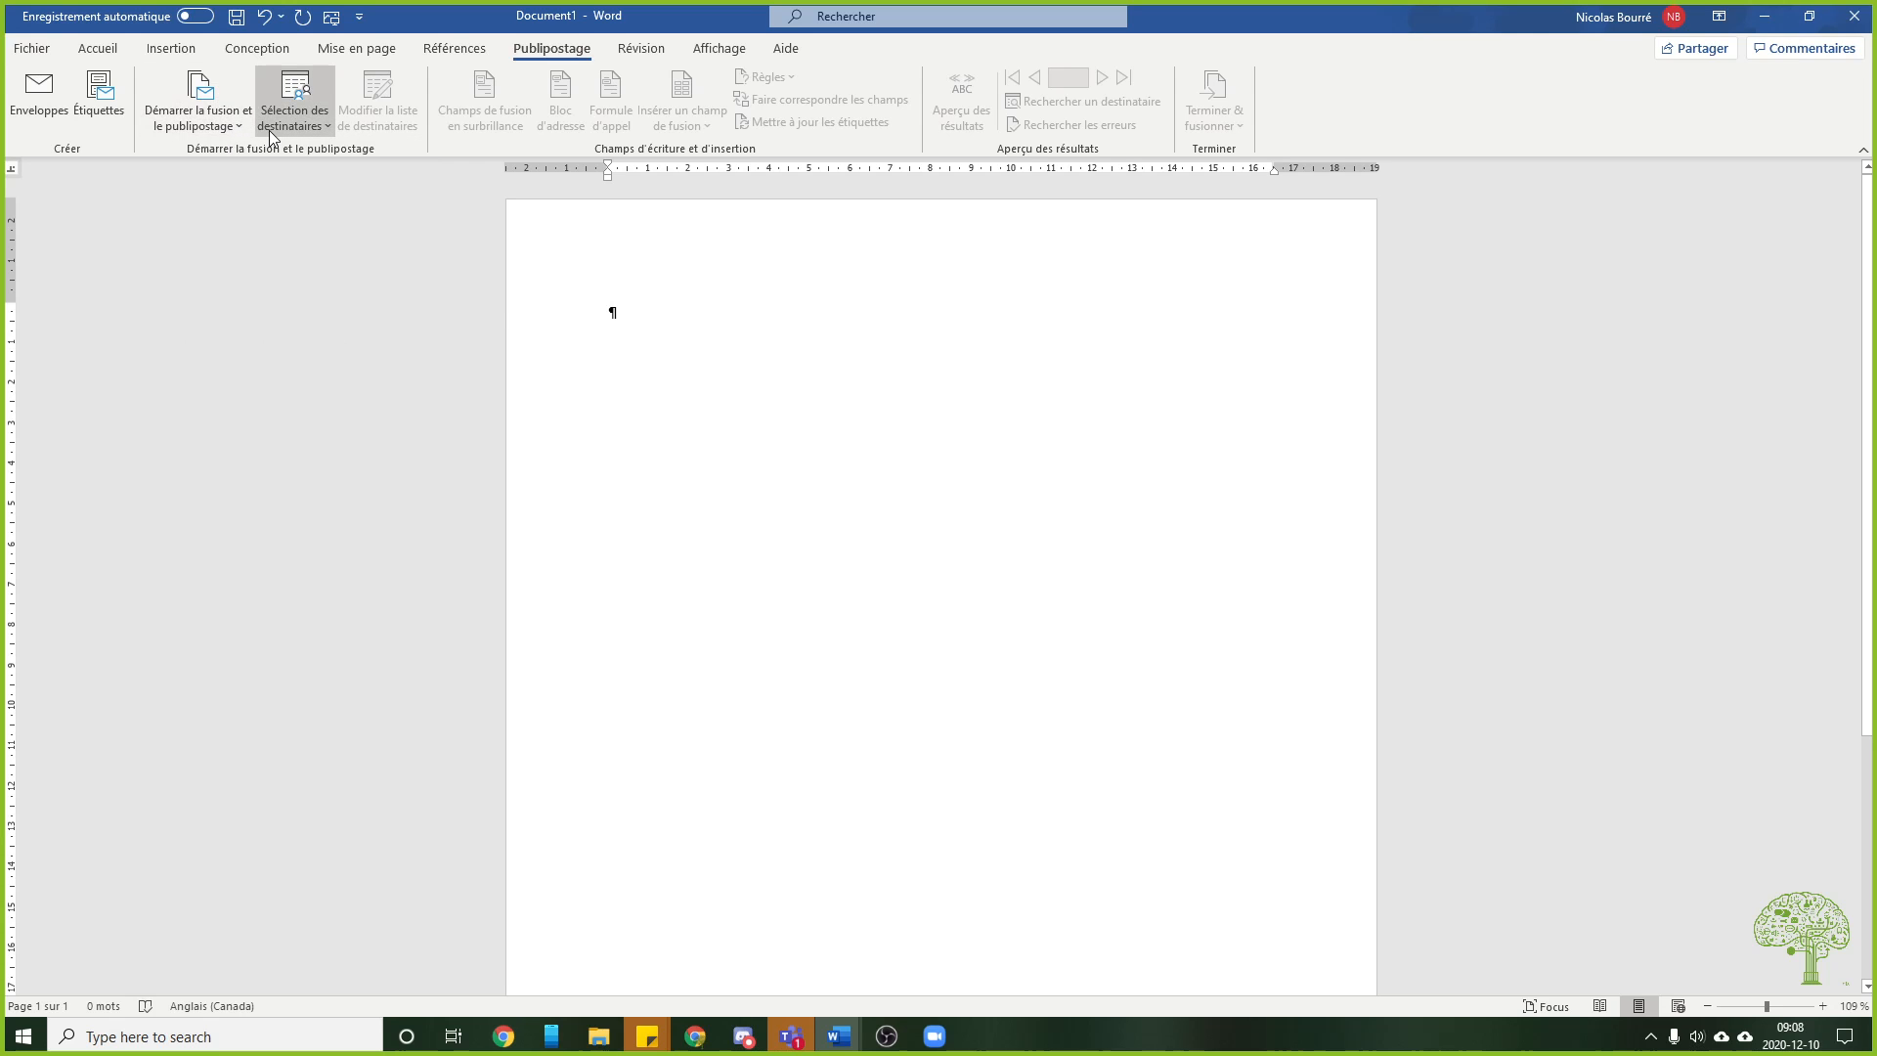
Attach the existing recipient list liste_etudiants from the Semaine 14 - Fichiers - Publipostage folder, using its Feuil1$ table
left_click(268, 131)
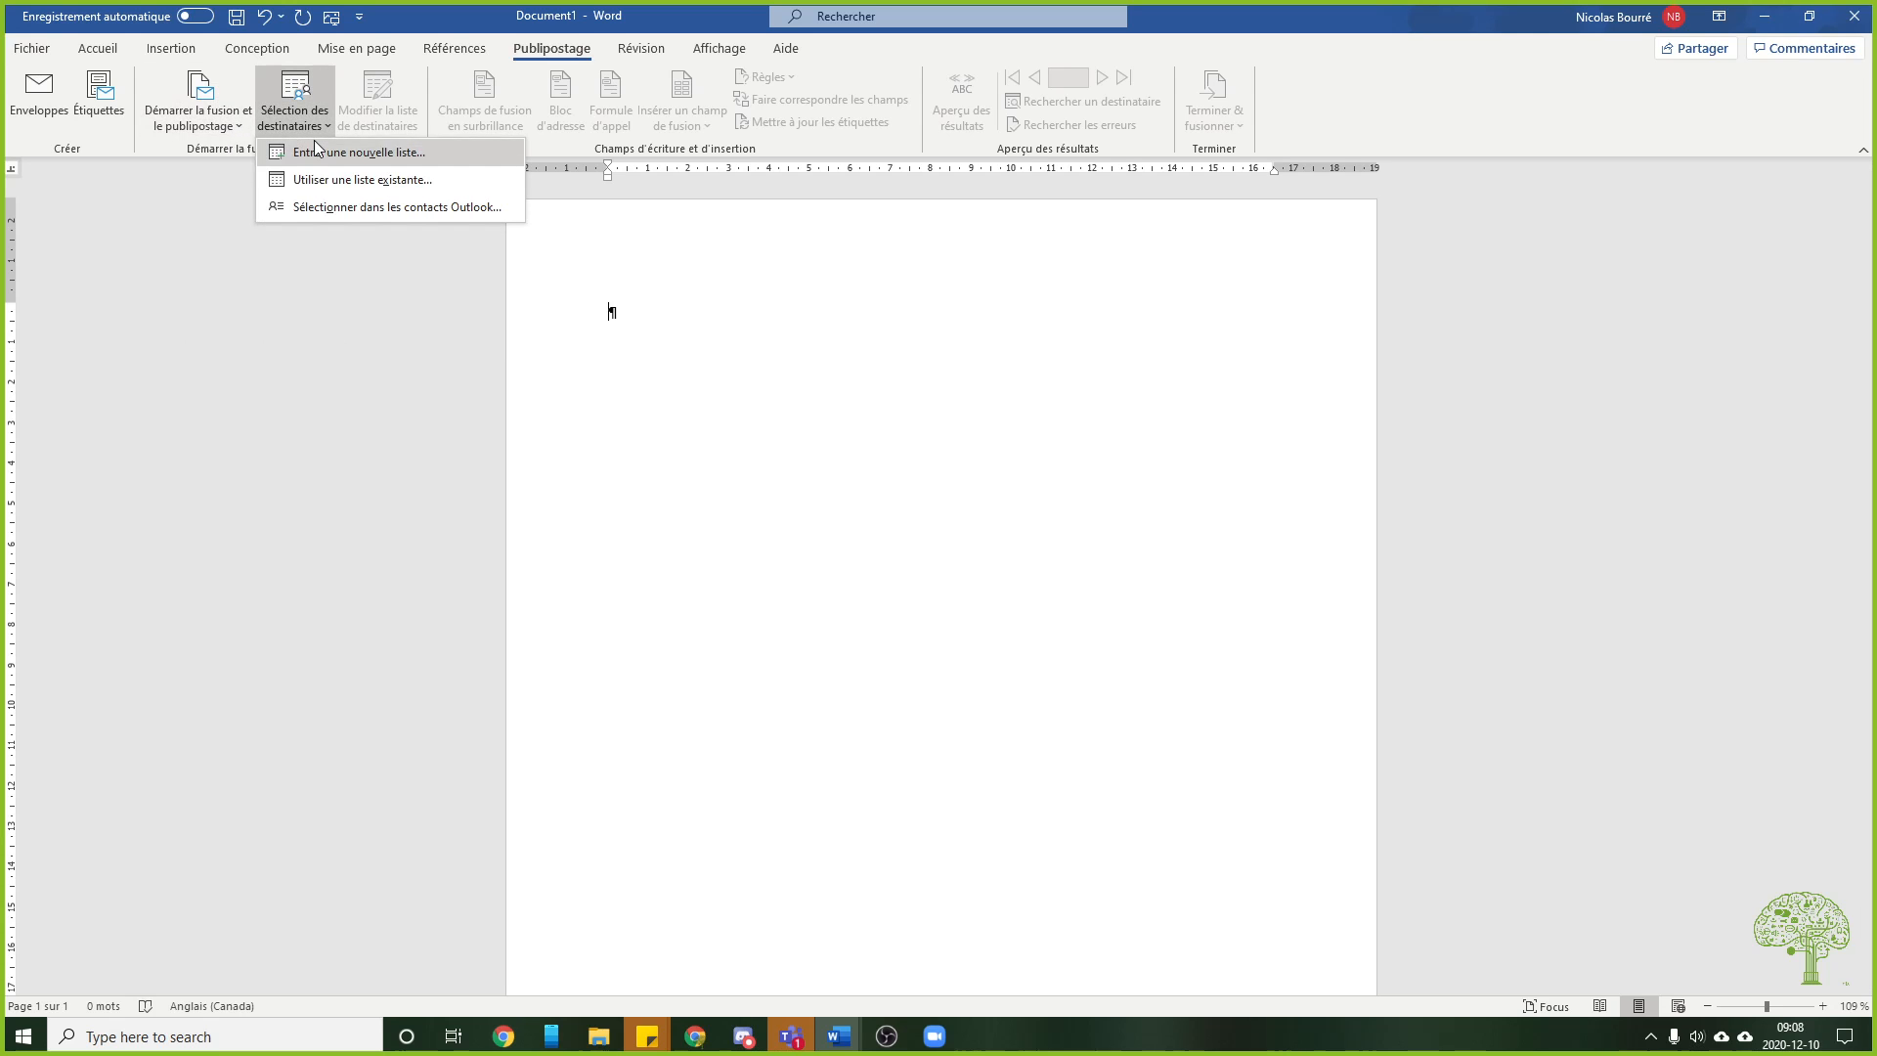
left_click(364, 181)
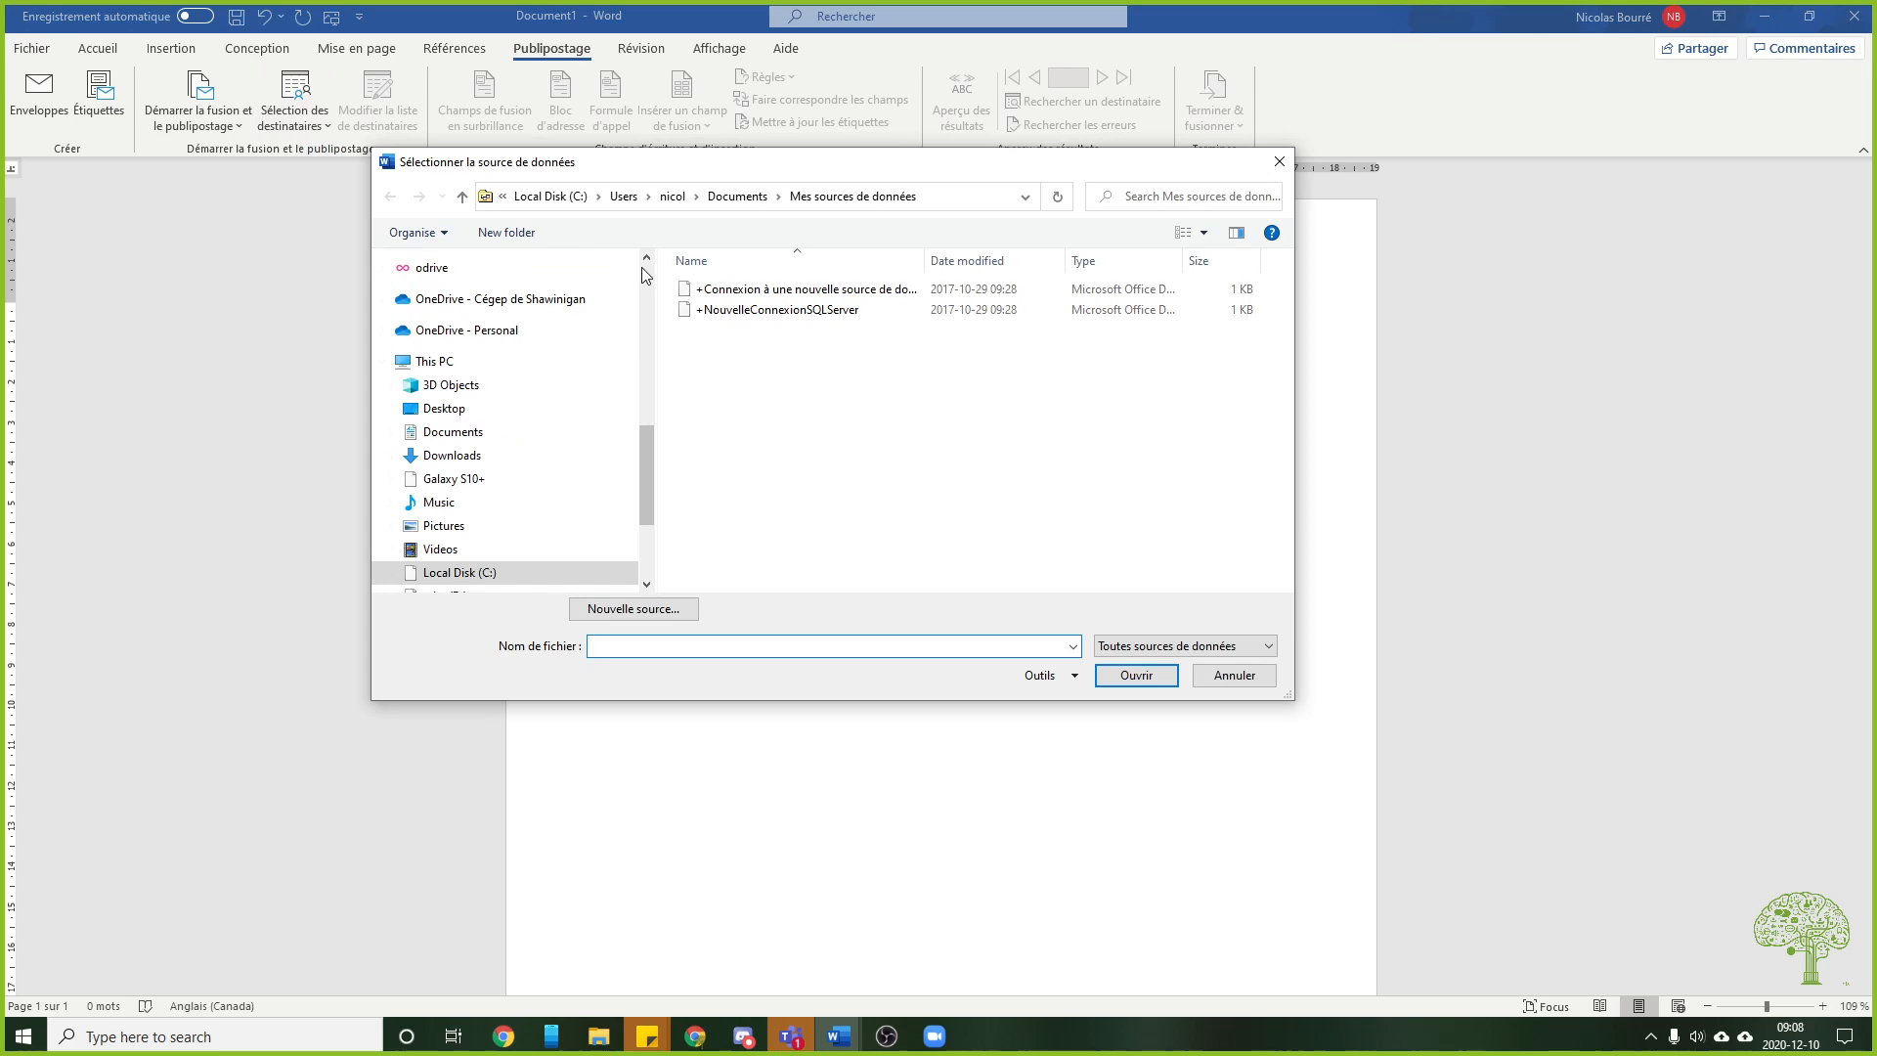
left_click_drag(645, 484, 640, 302)
left_click(527, 298)
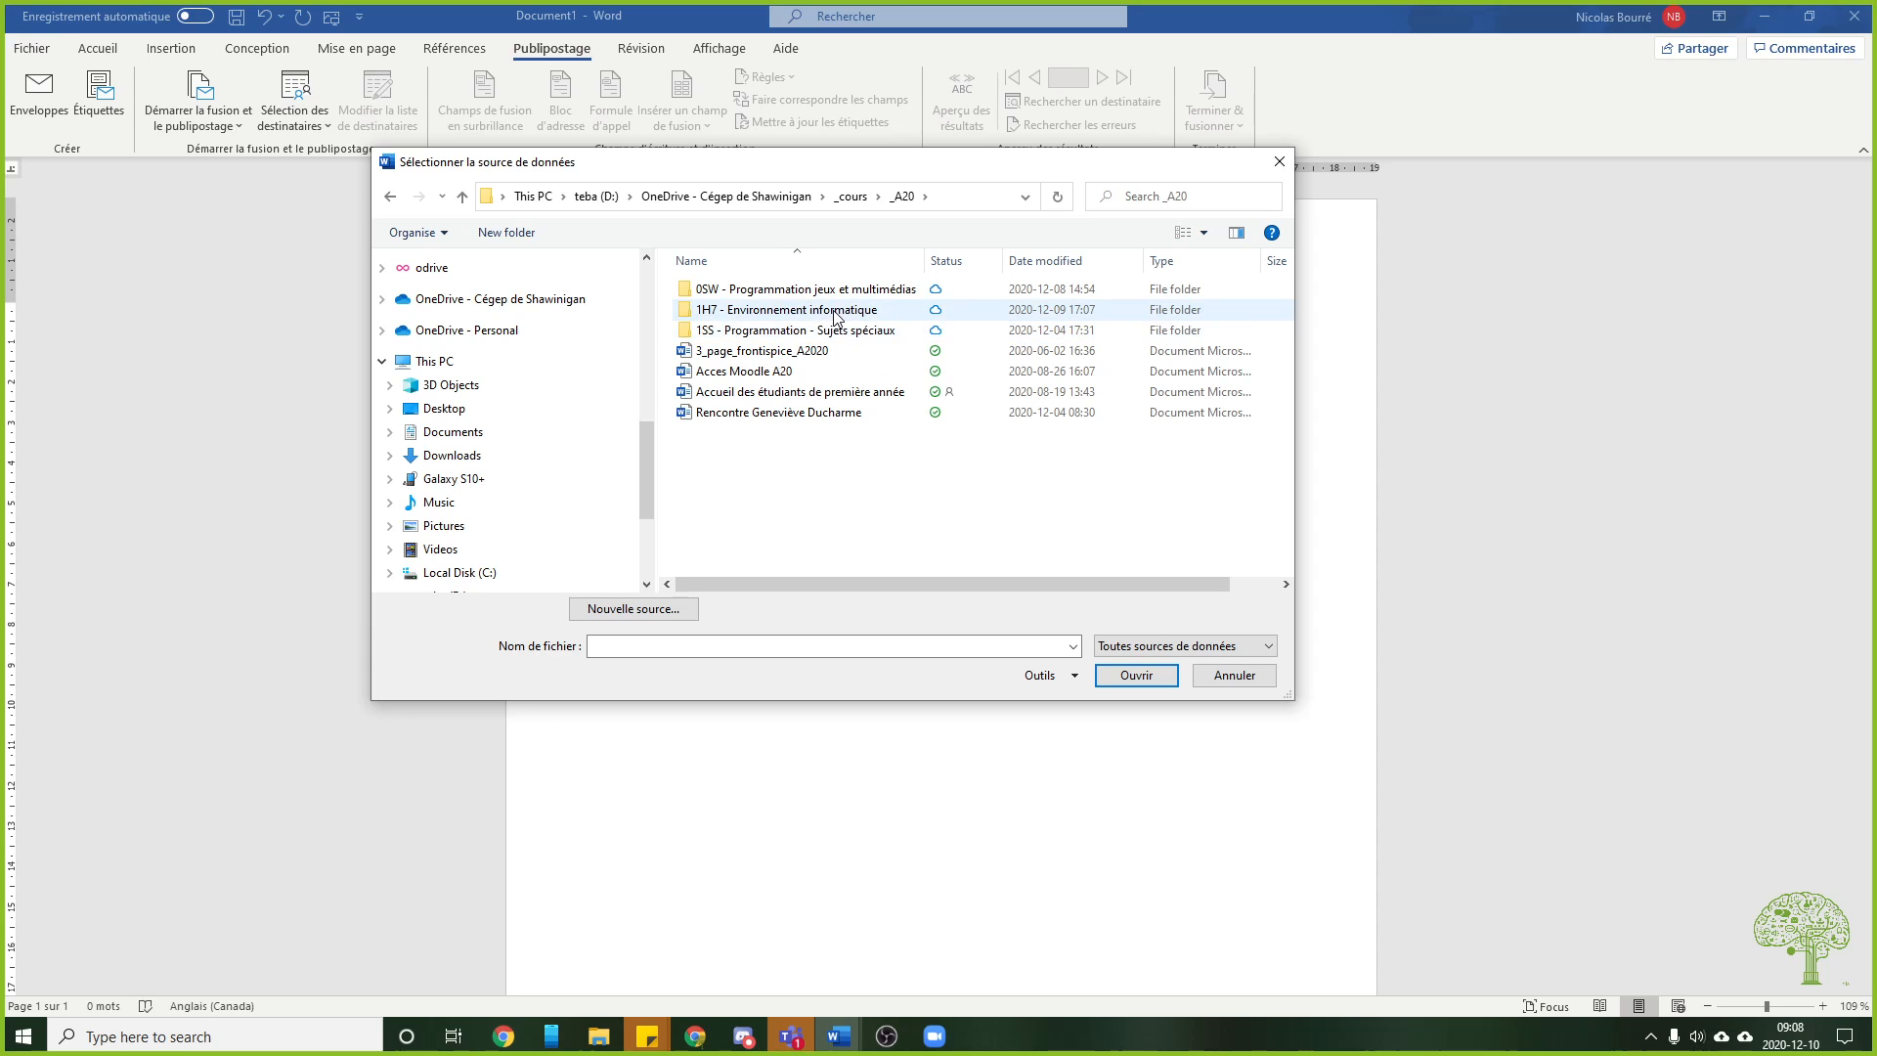
double_click(833, 310)
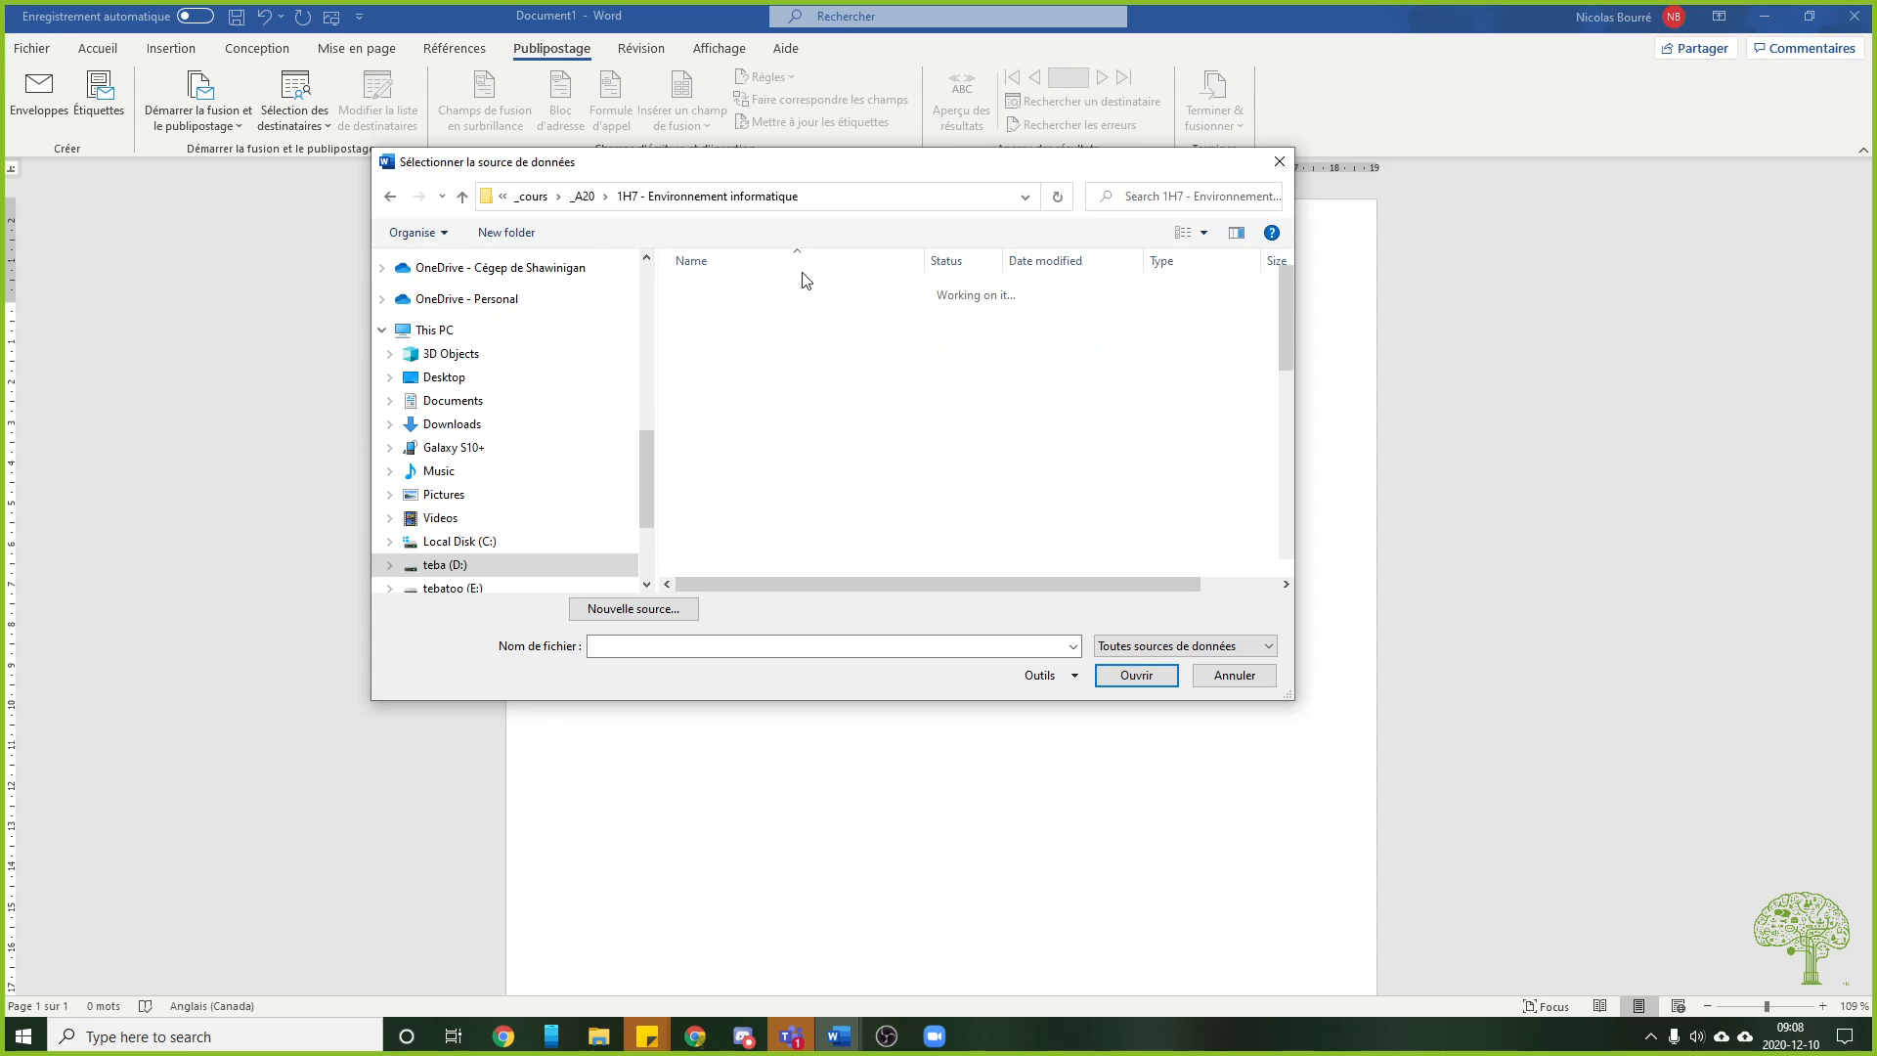
double_click(886, 495)
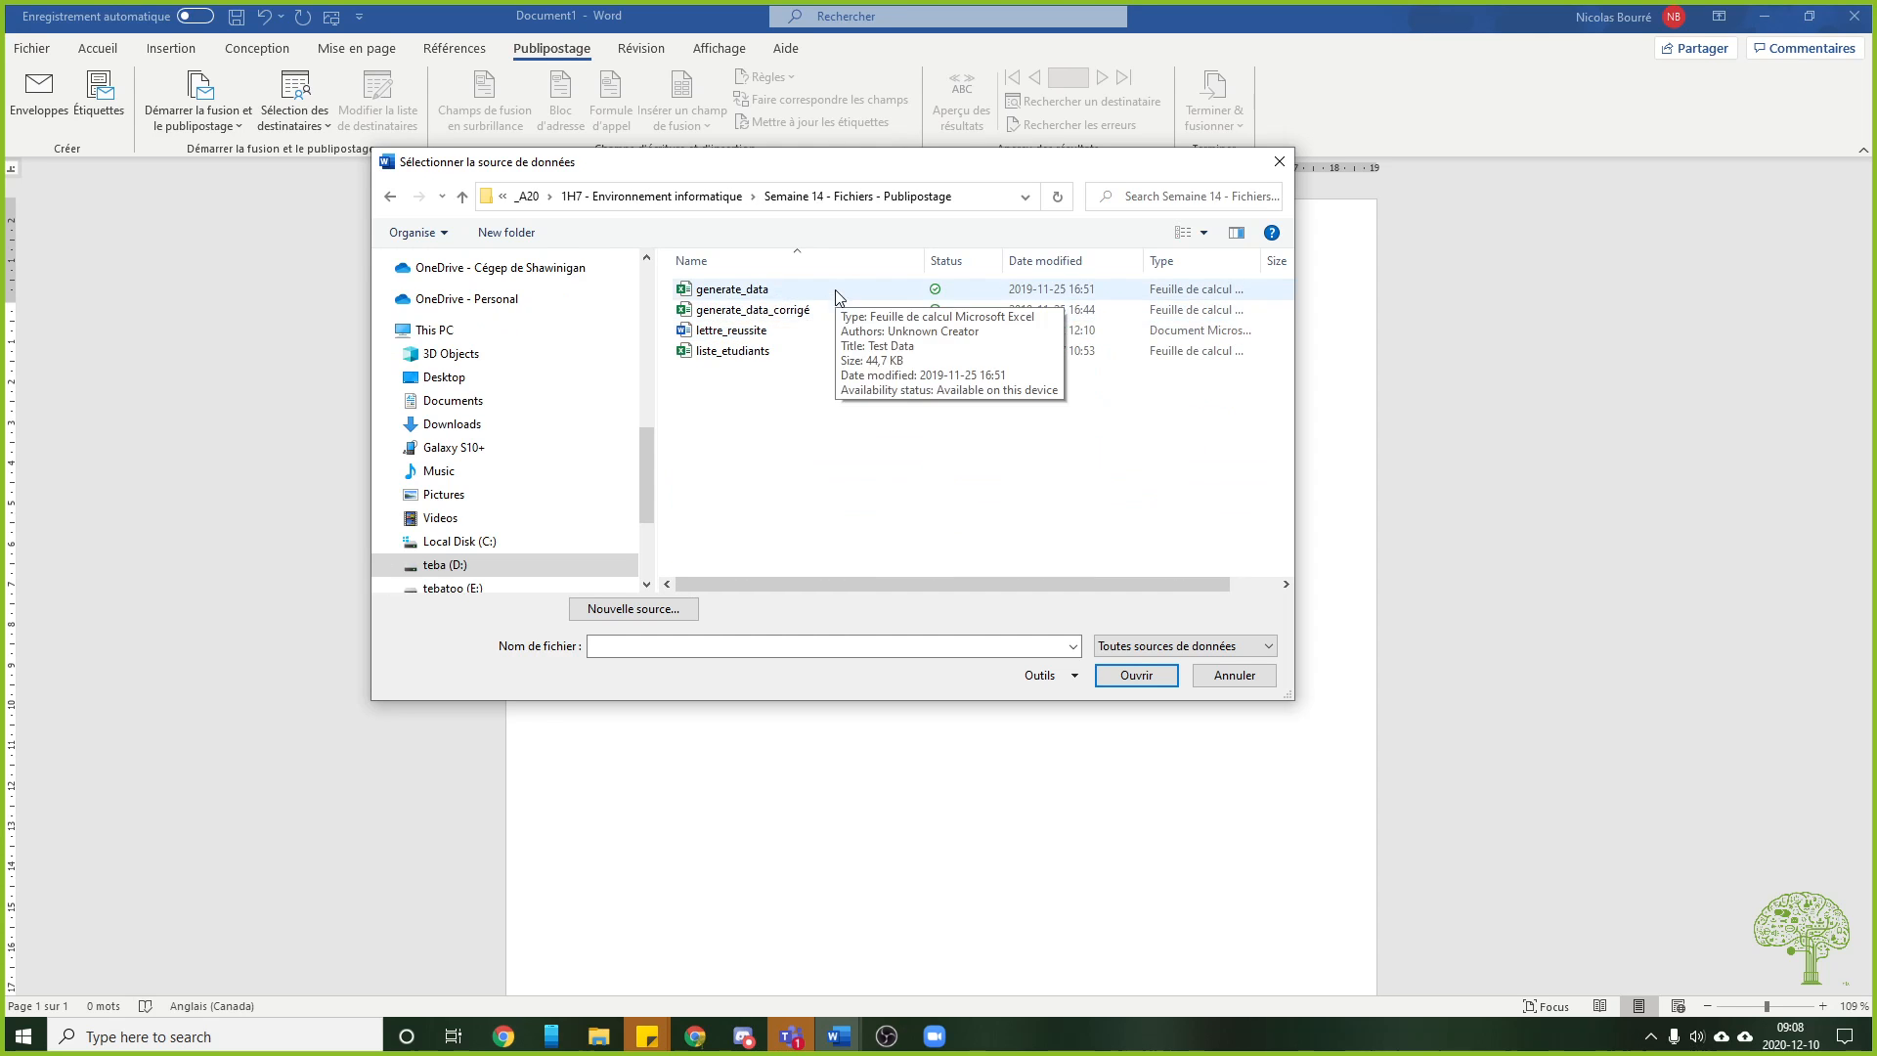
double_click(874, 352)
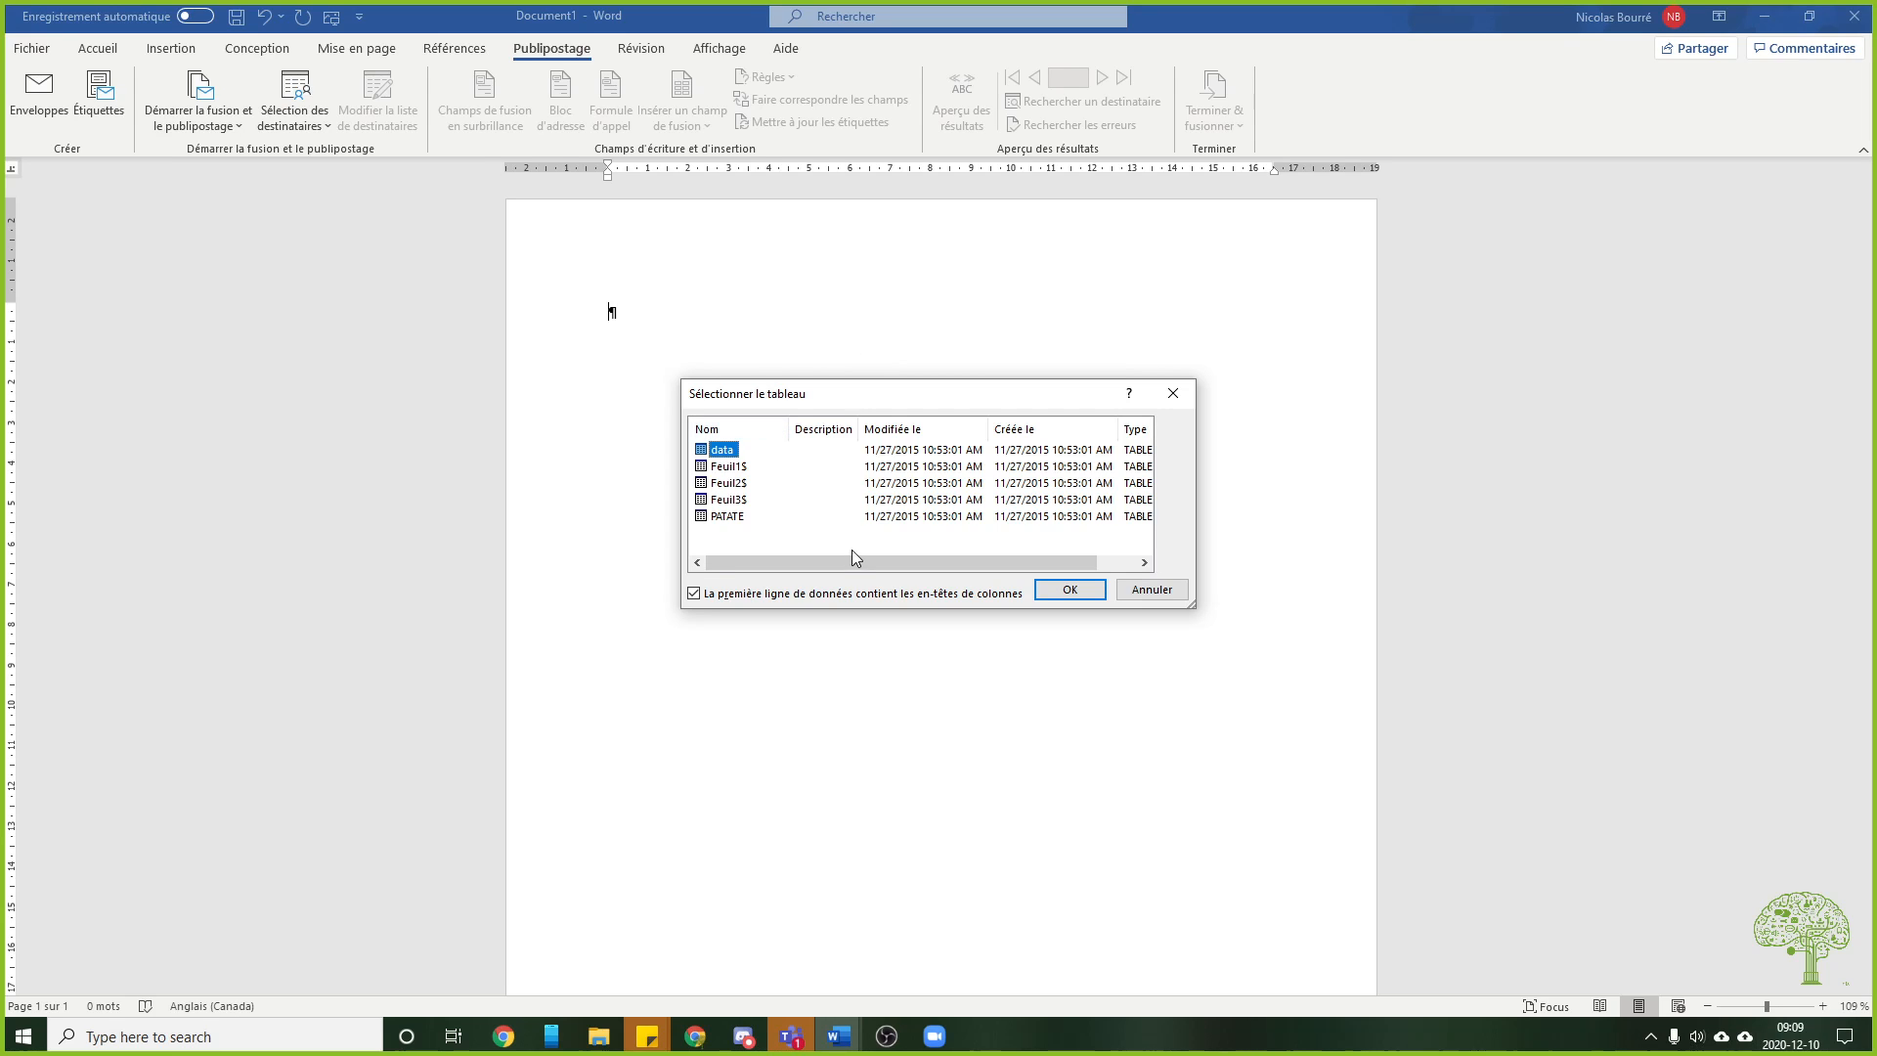
left_click(731, 469)
left_click(1089, 592)
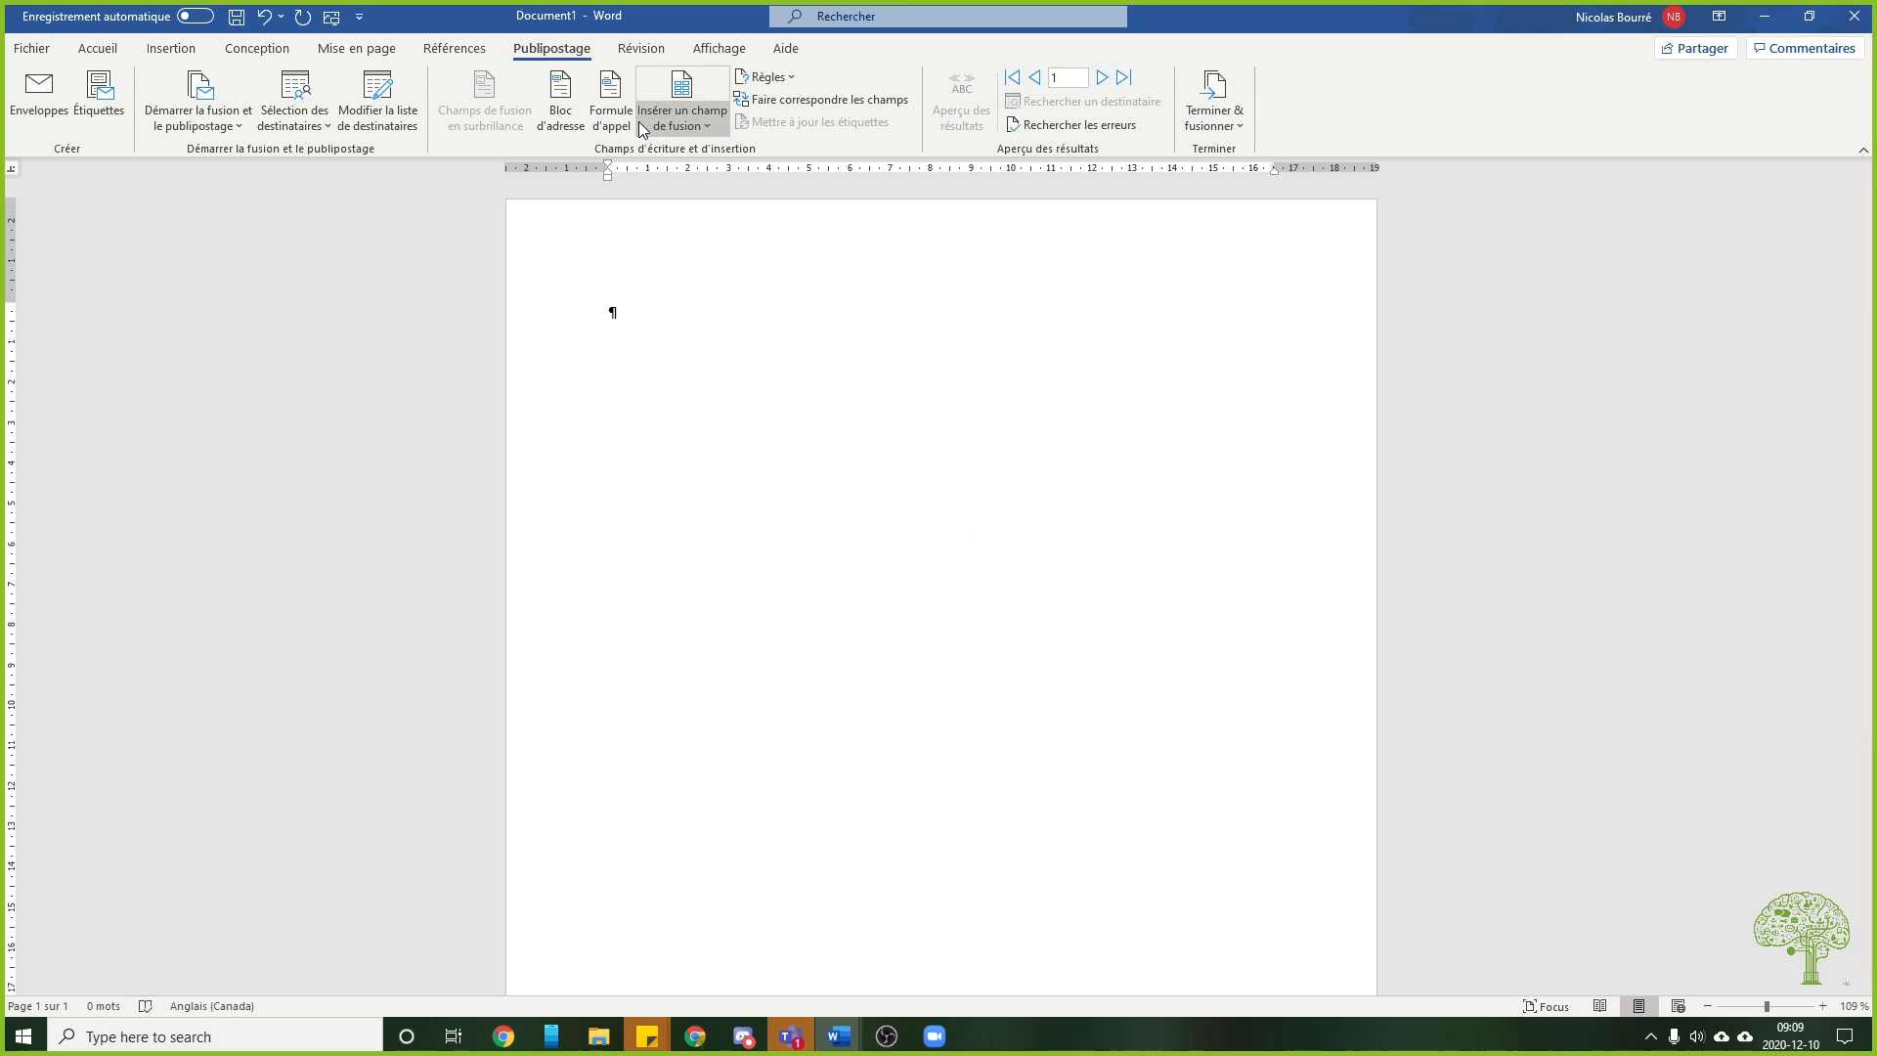
left_click(684, 121)
left_click(690, 114)
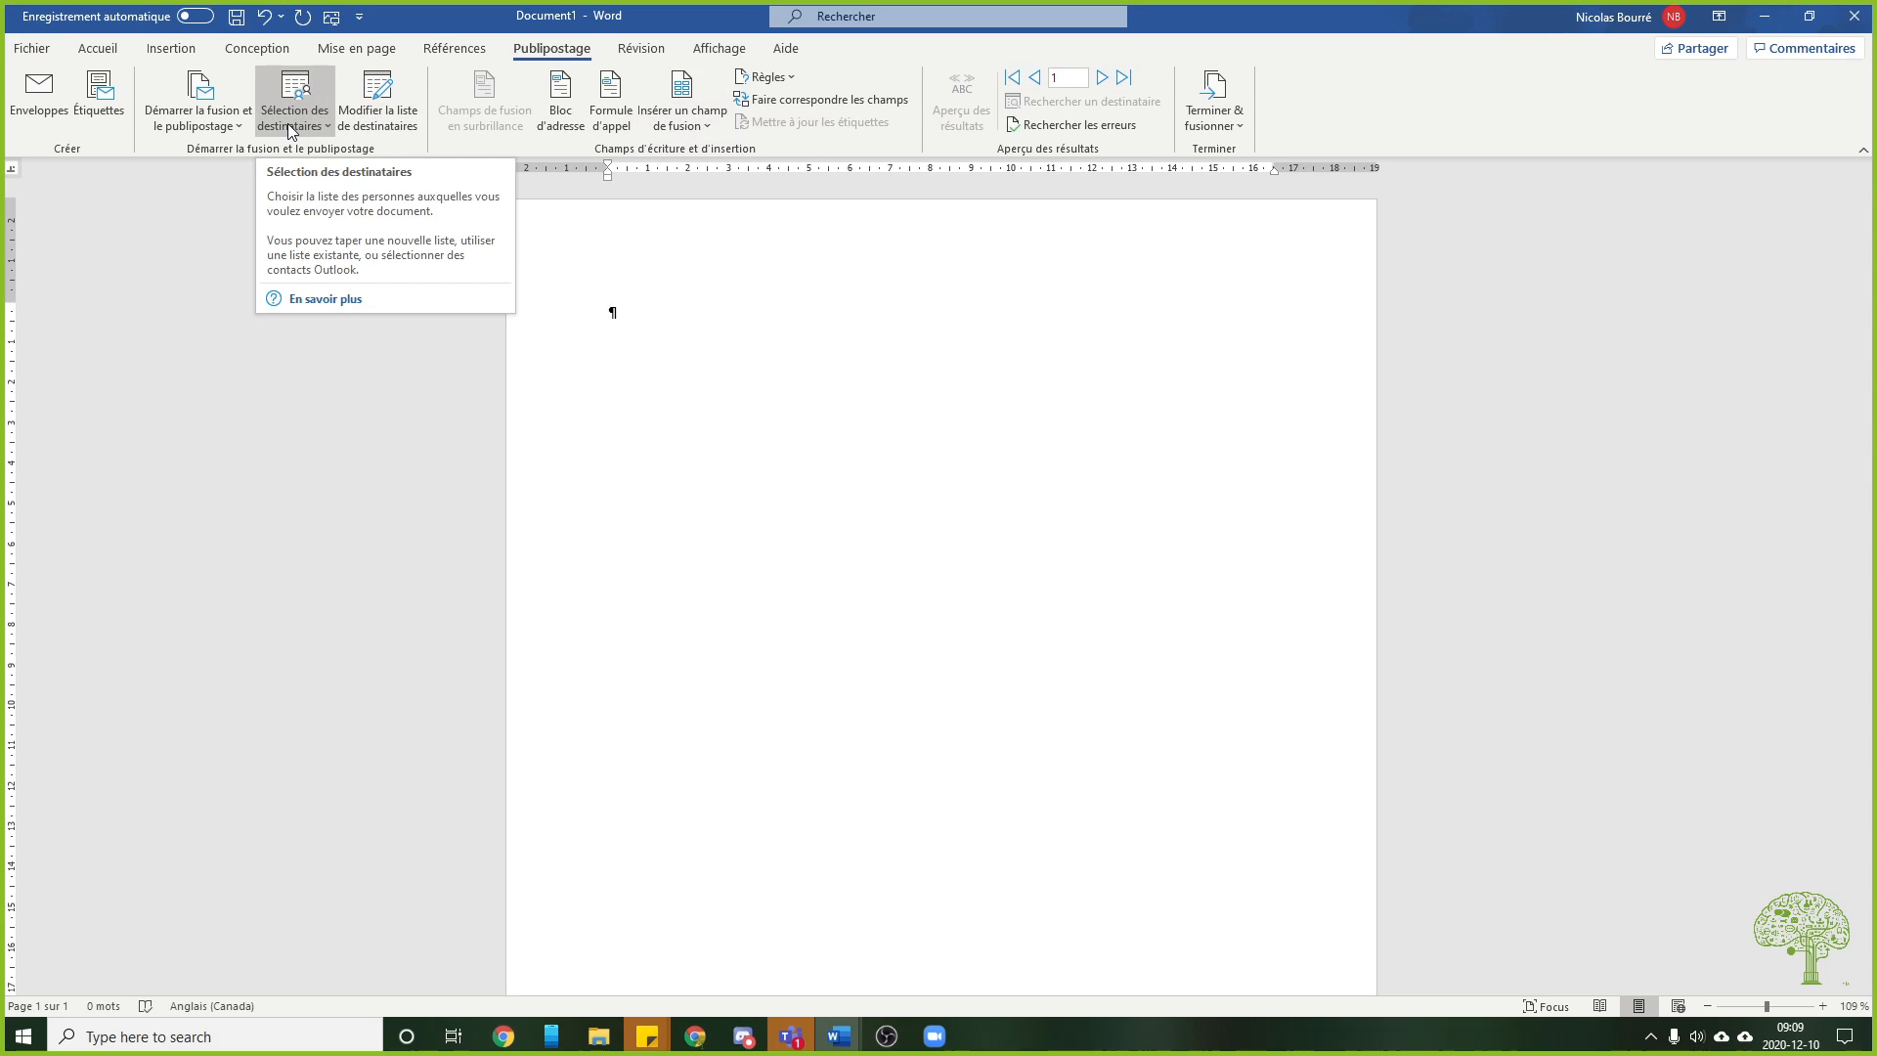
Open the generate_data workbook, examine its column headers and records, and close it
left_click(593, 1044)
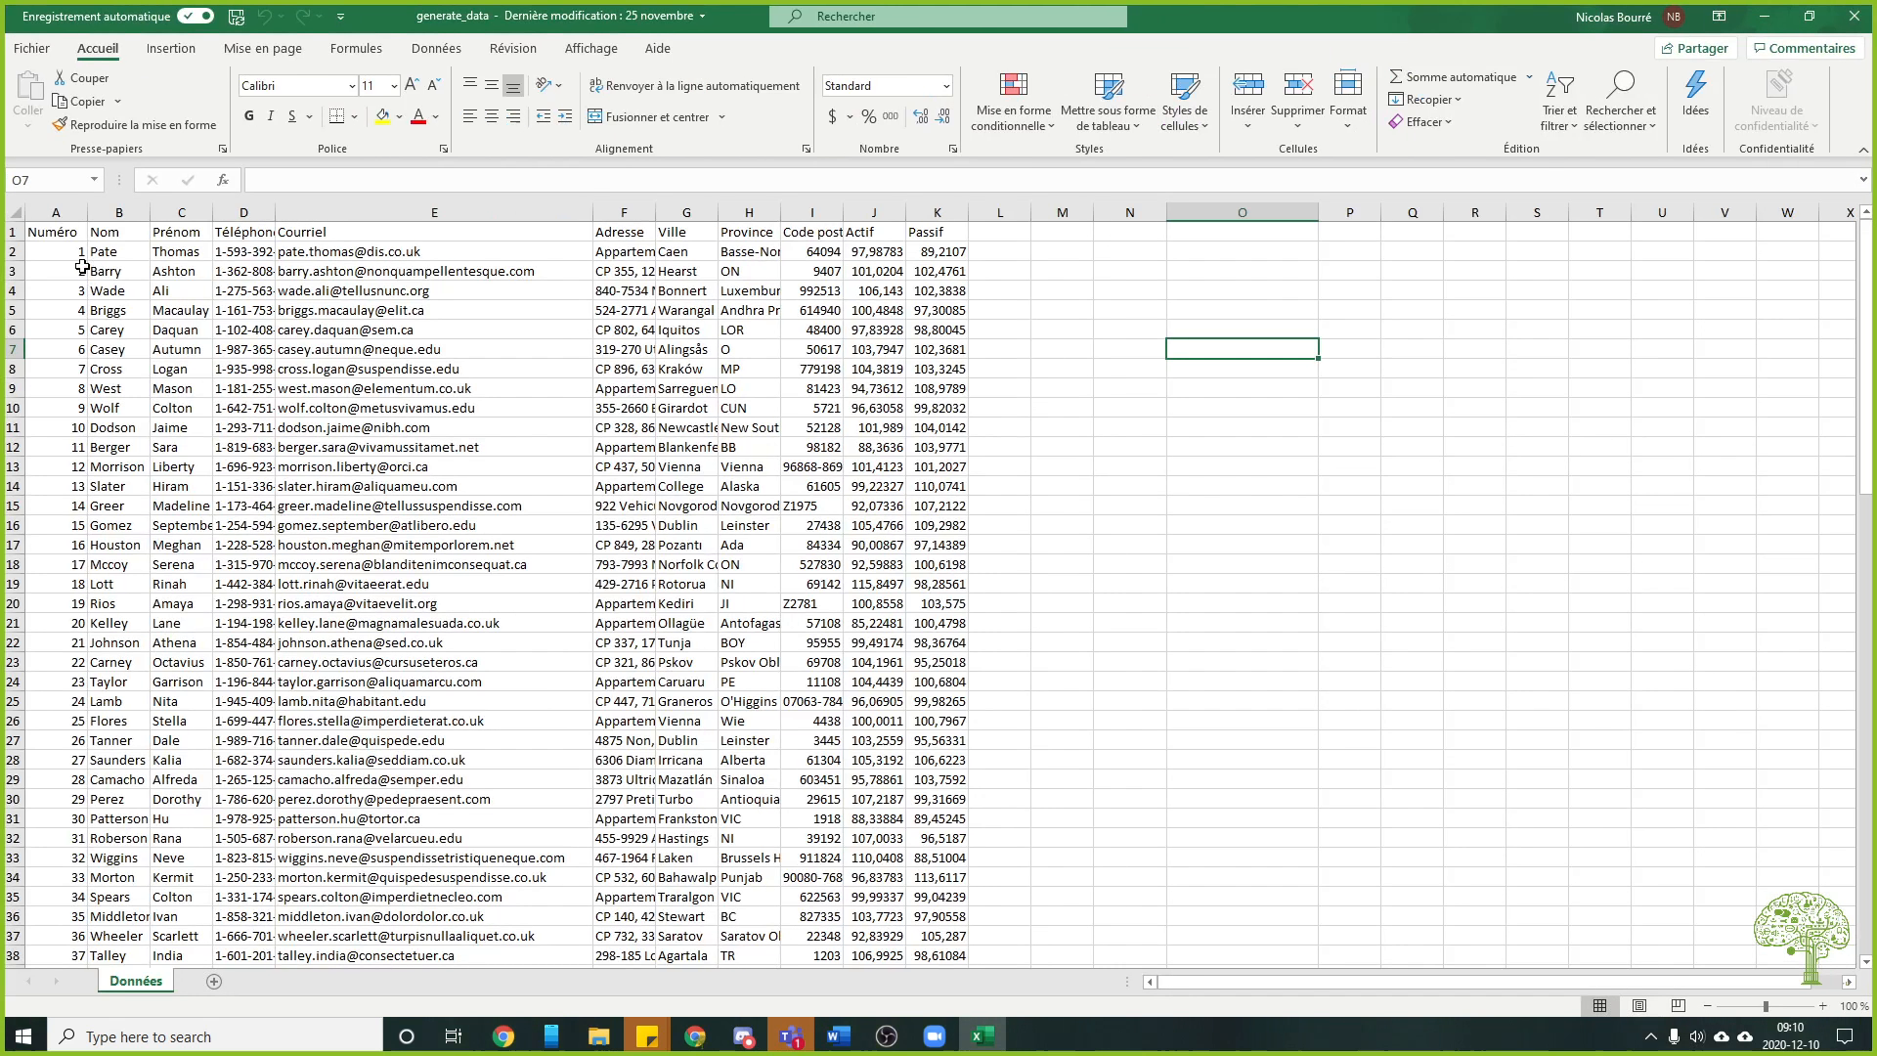
left_click(66, 235)
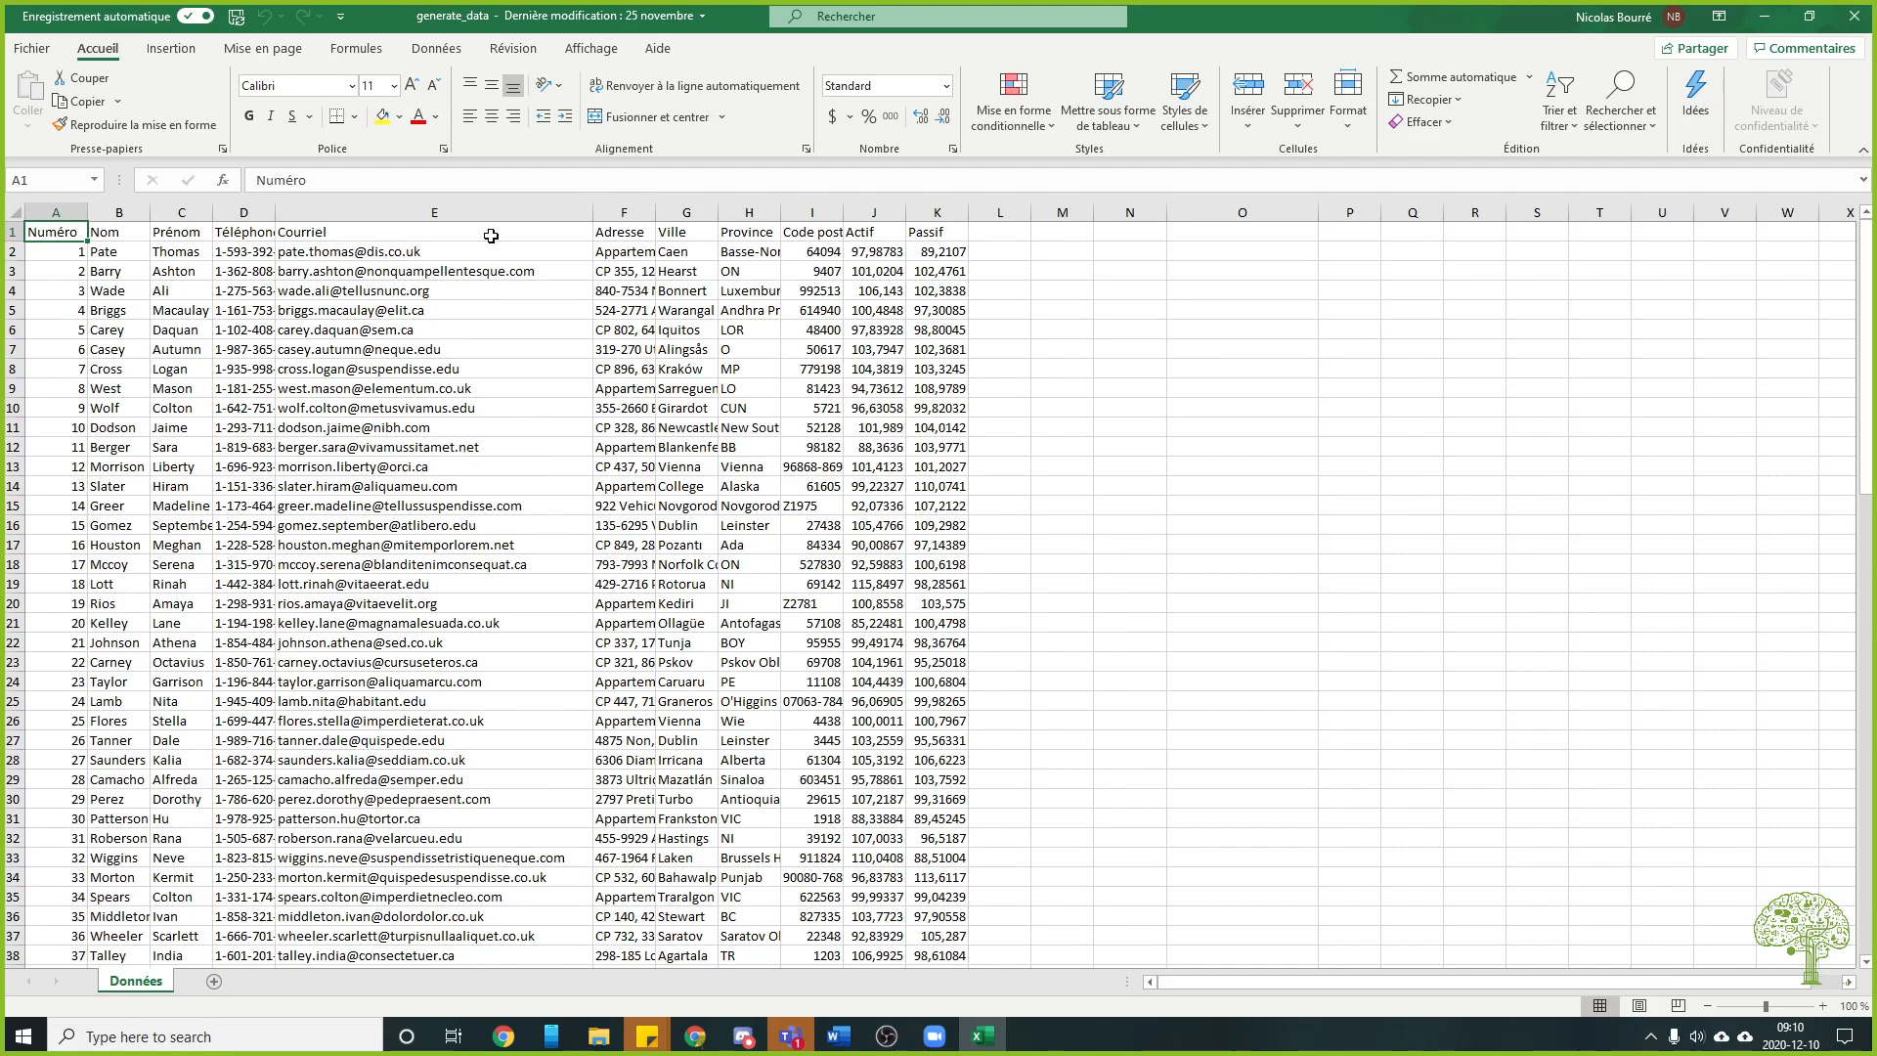
left_click(983, 233)
left_click_drag(967, 232, 227, 725)
left_click(136, 256)
left_click_drag(479, 310, 568, 799)
left_click_drag(626, 290, 626, 724)
left_click(1252, 399)
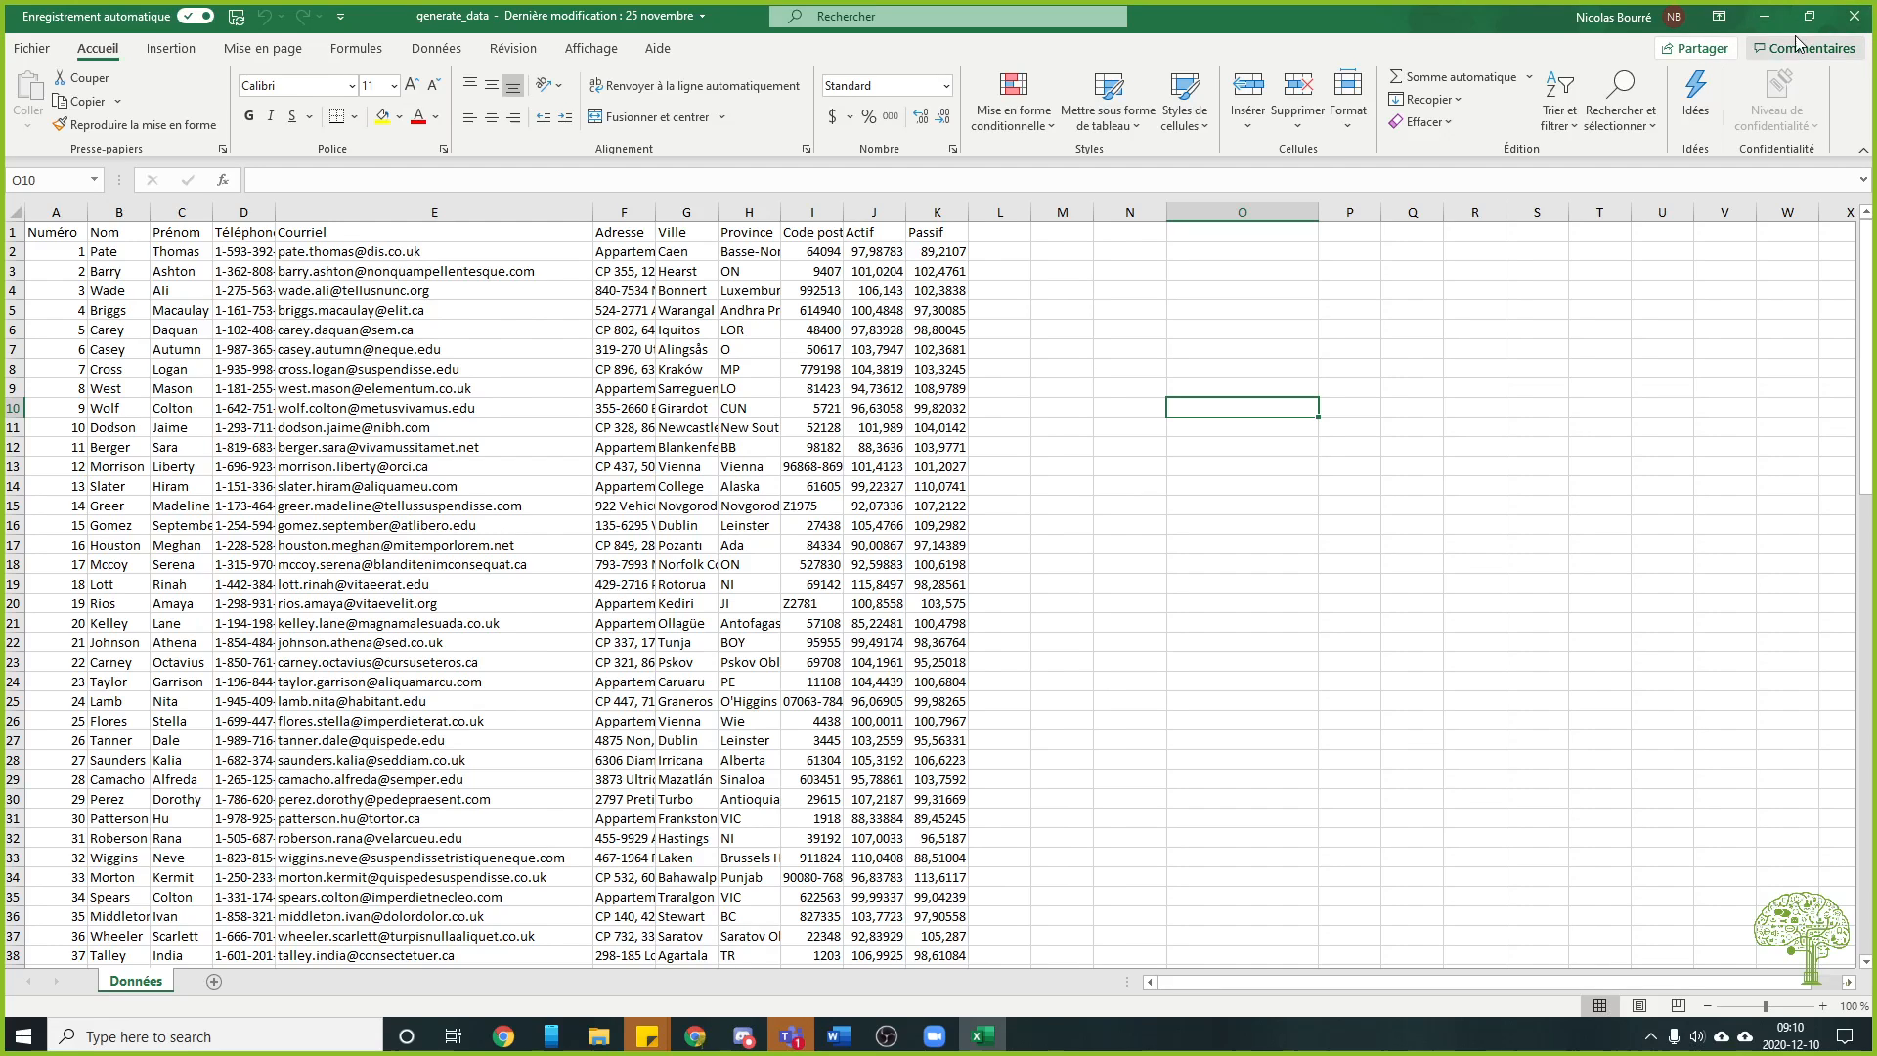
left_click(1853, 15)
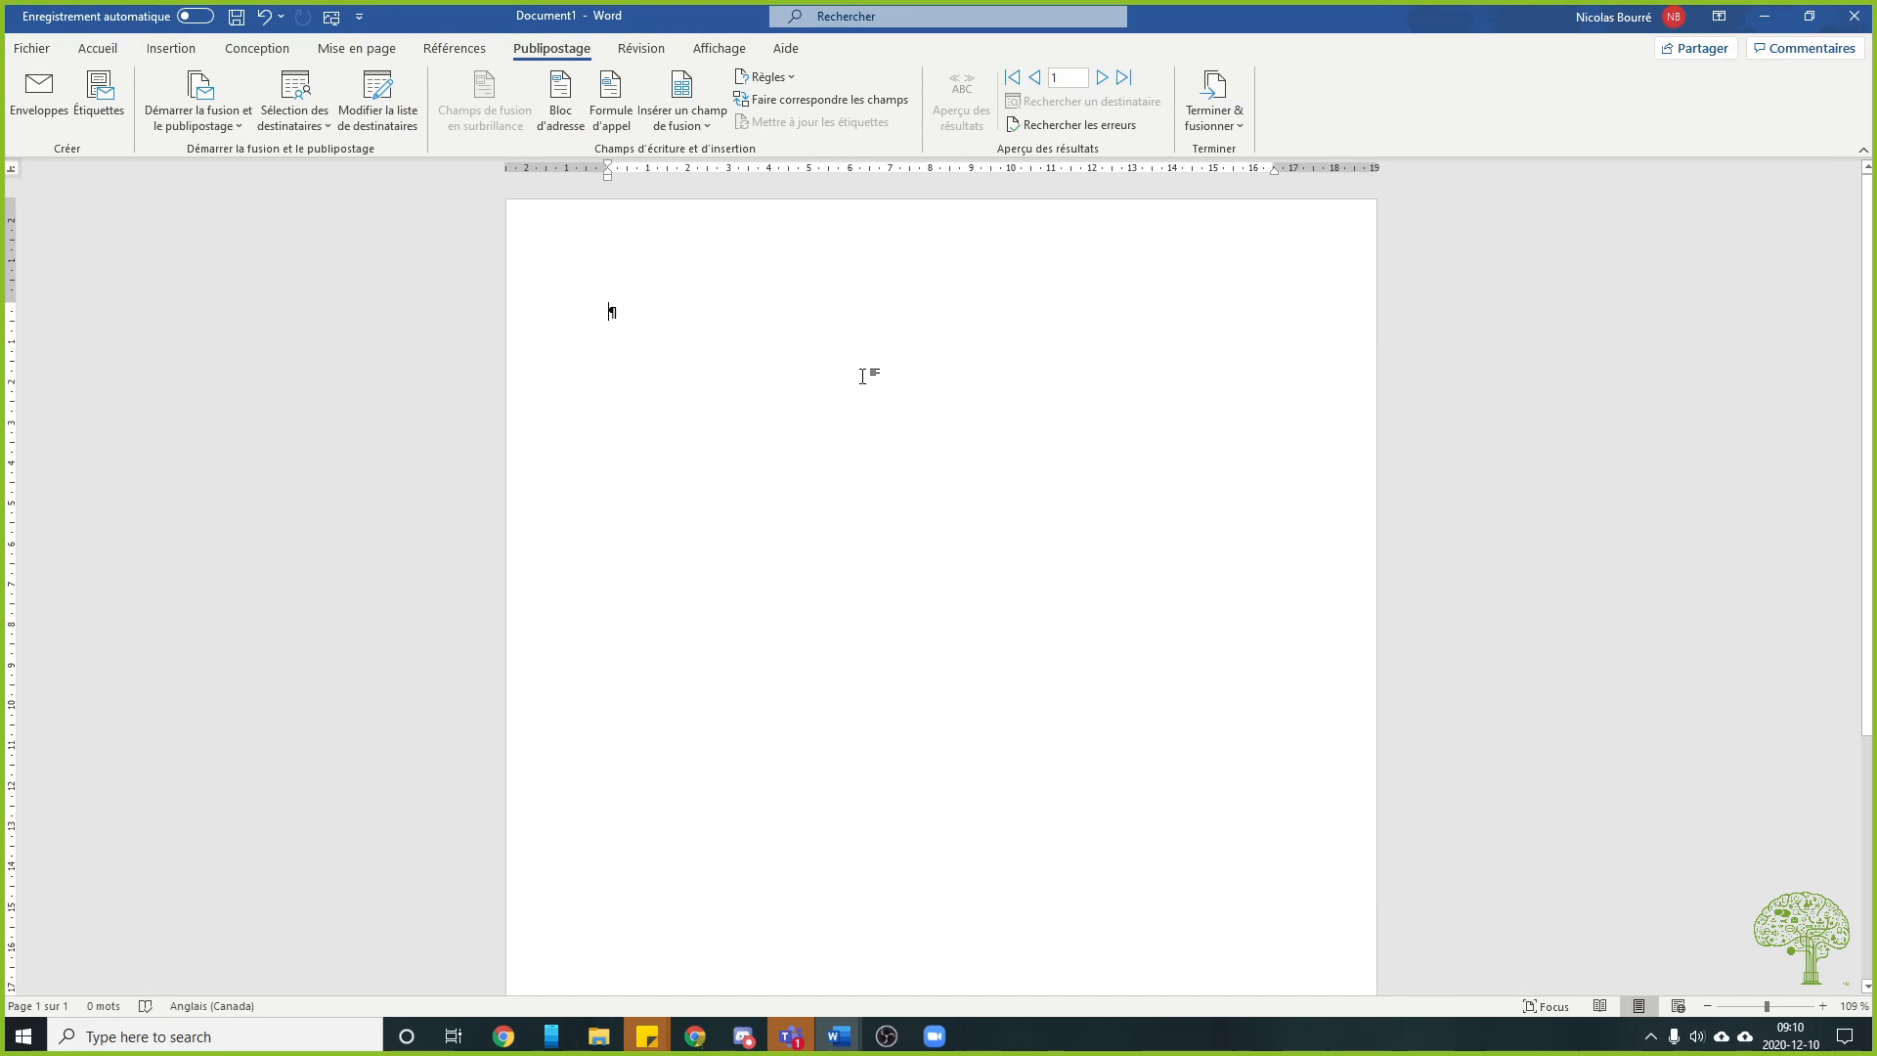
Write the greeting line "Cher/Chère XXX," followed by an empty paragraph
type("Ch")
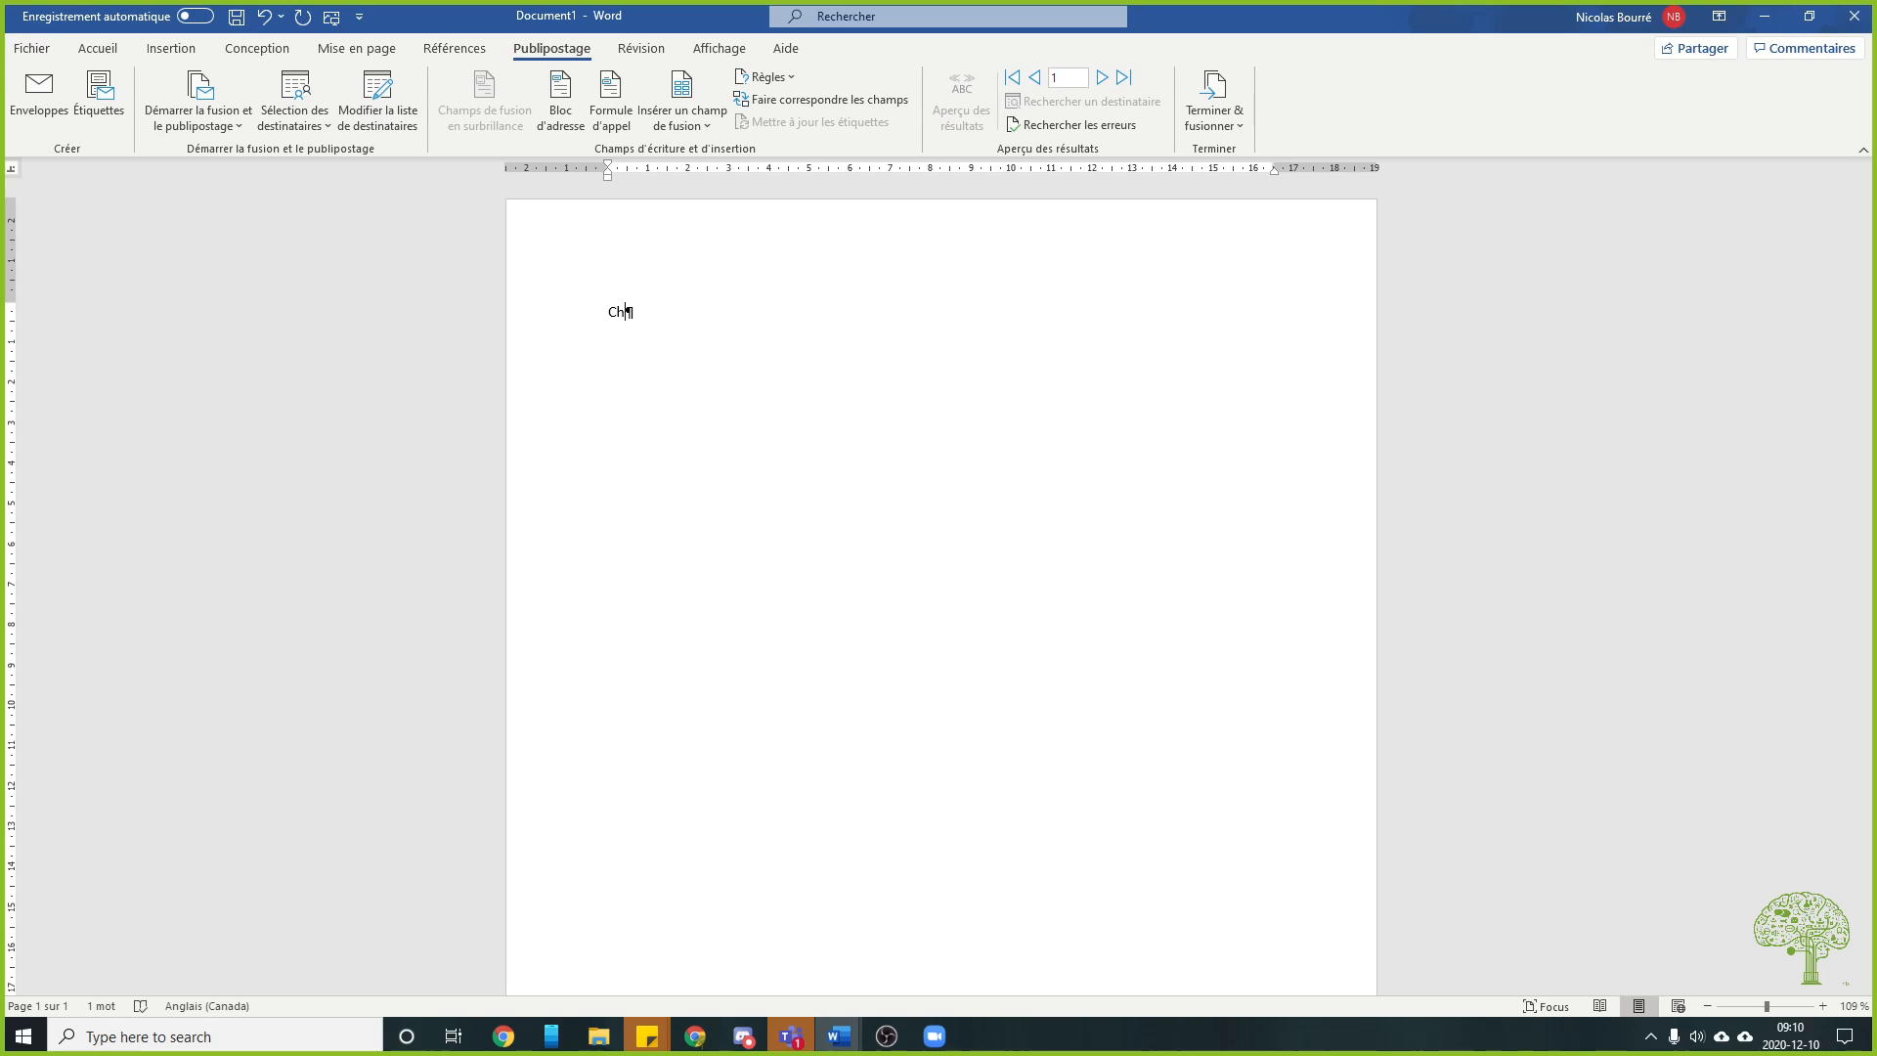
type("er/Chère XXX,")
key("Return")
key("Return")
key("BackSpace")
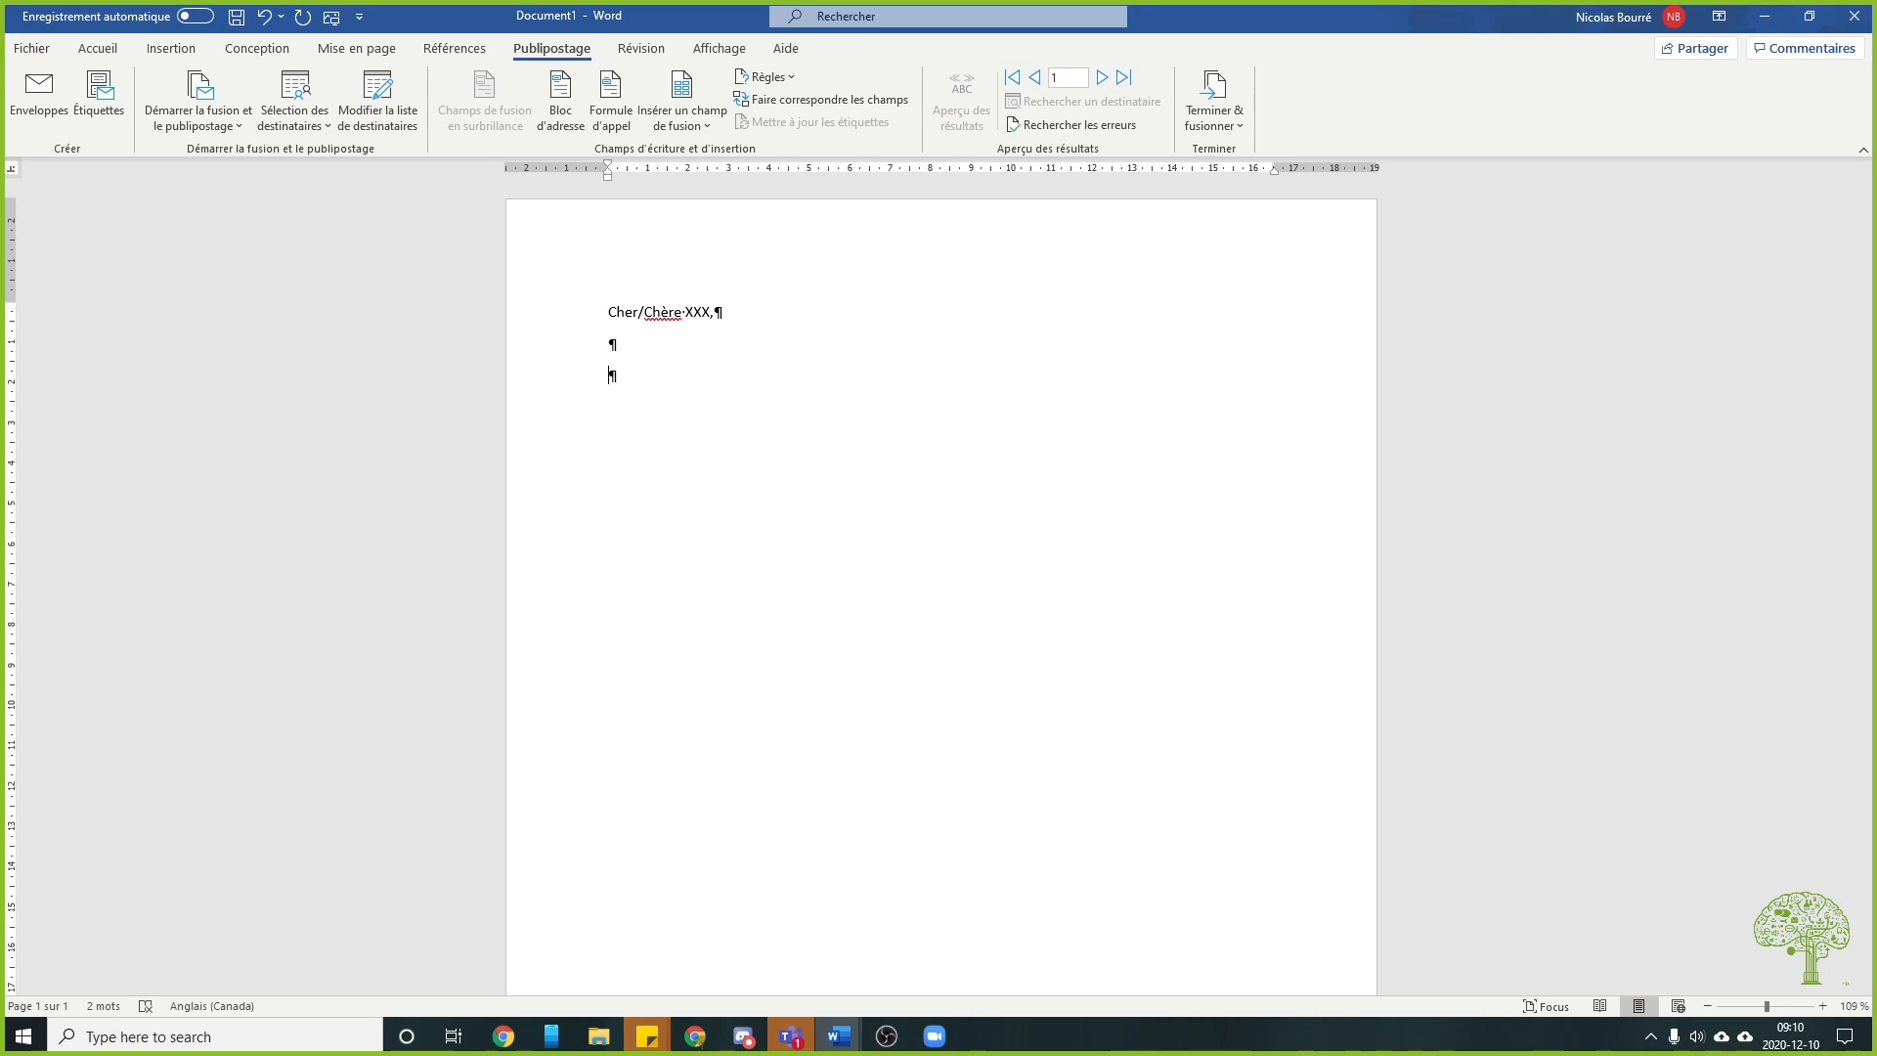
type("Je vo")
key("BackSpace")
key("BackSpace")
key("shift+Home")
Write the body sentence "Ce message est pour vous indiquez que vous êtes accepté dans le programme XXX."
type("Ce message est po")
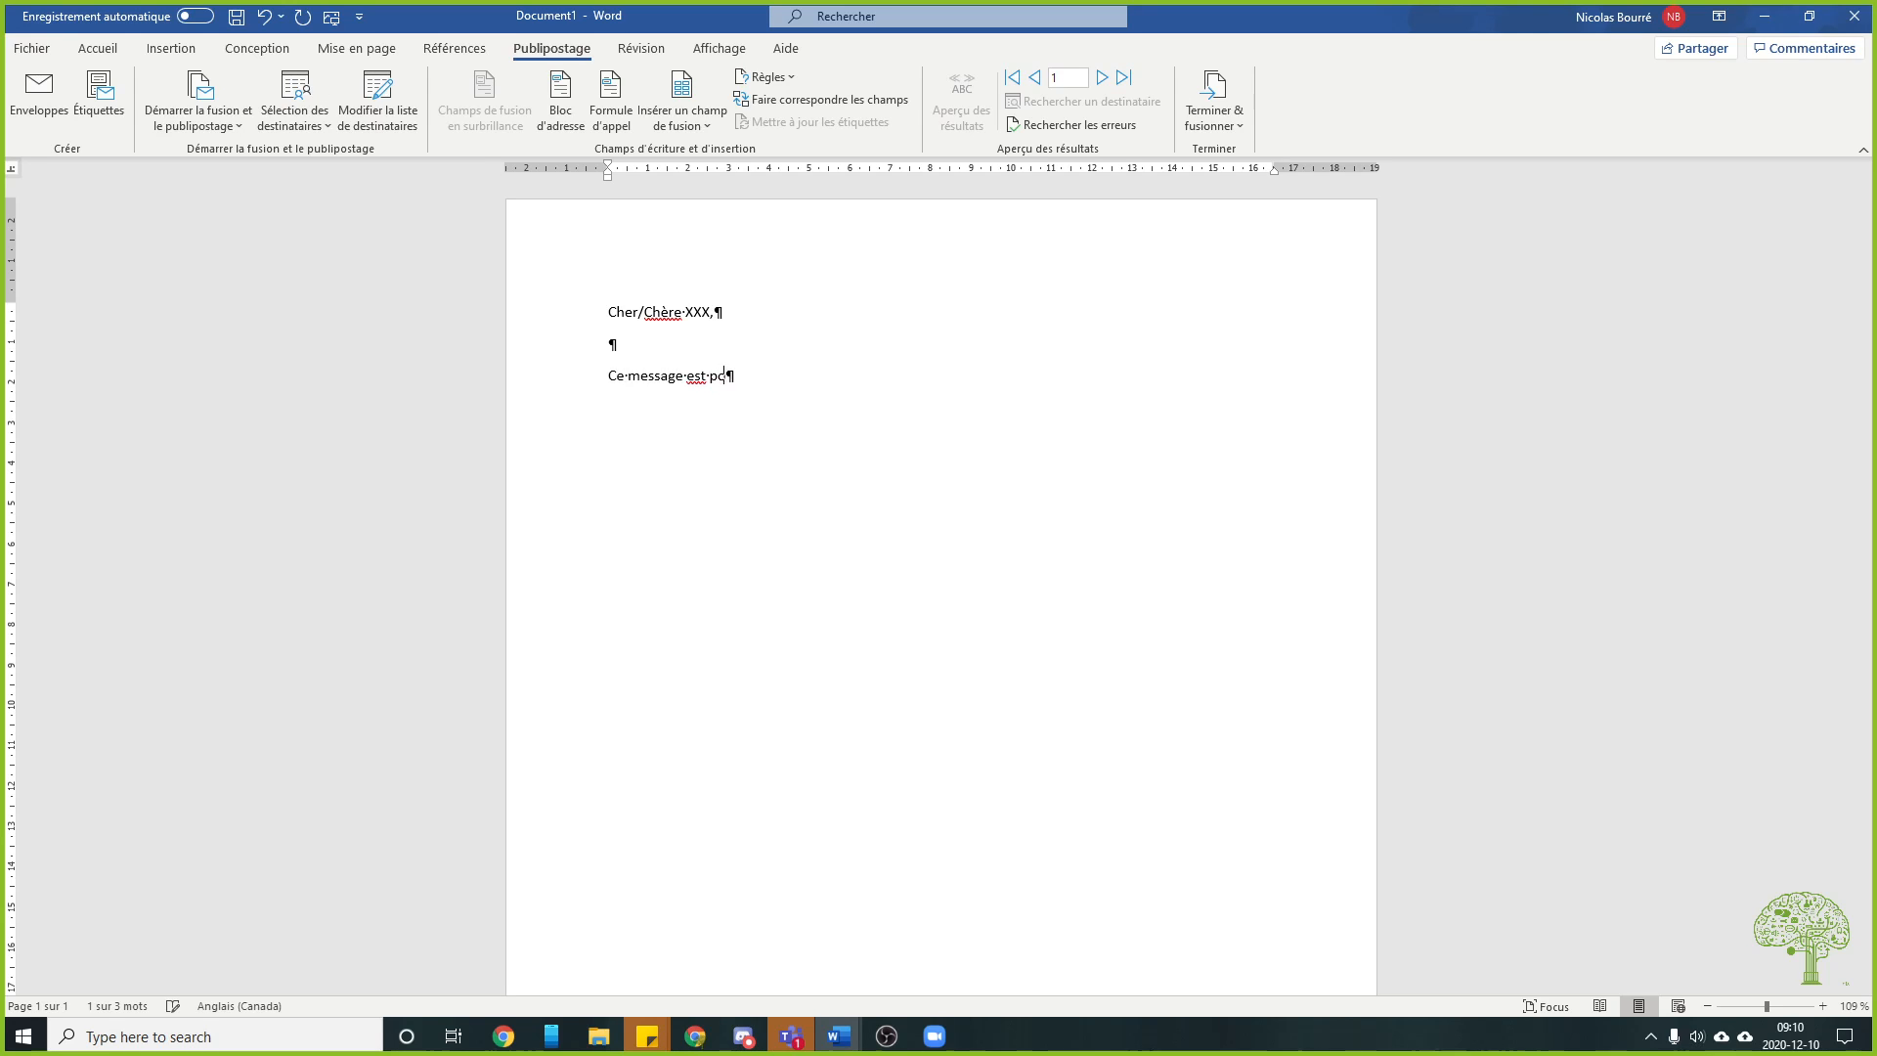
type("ur vous indiq")
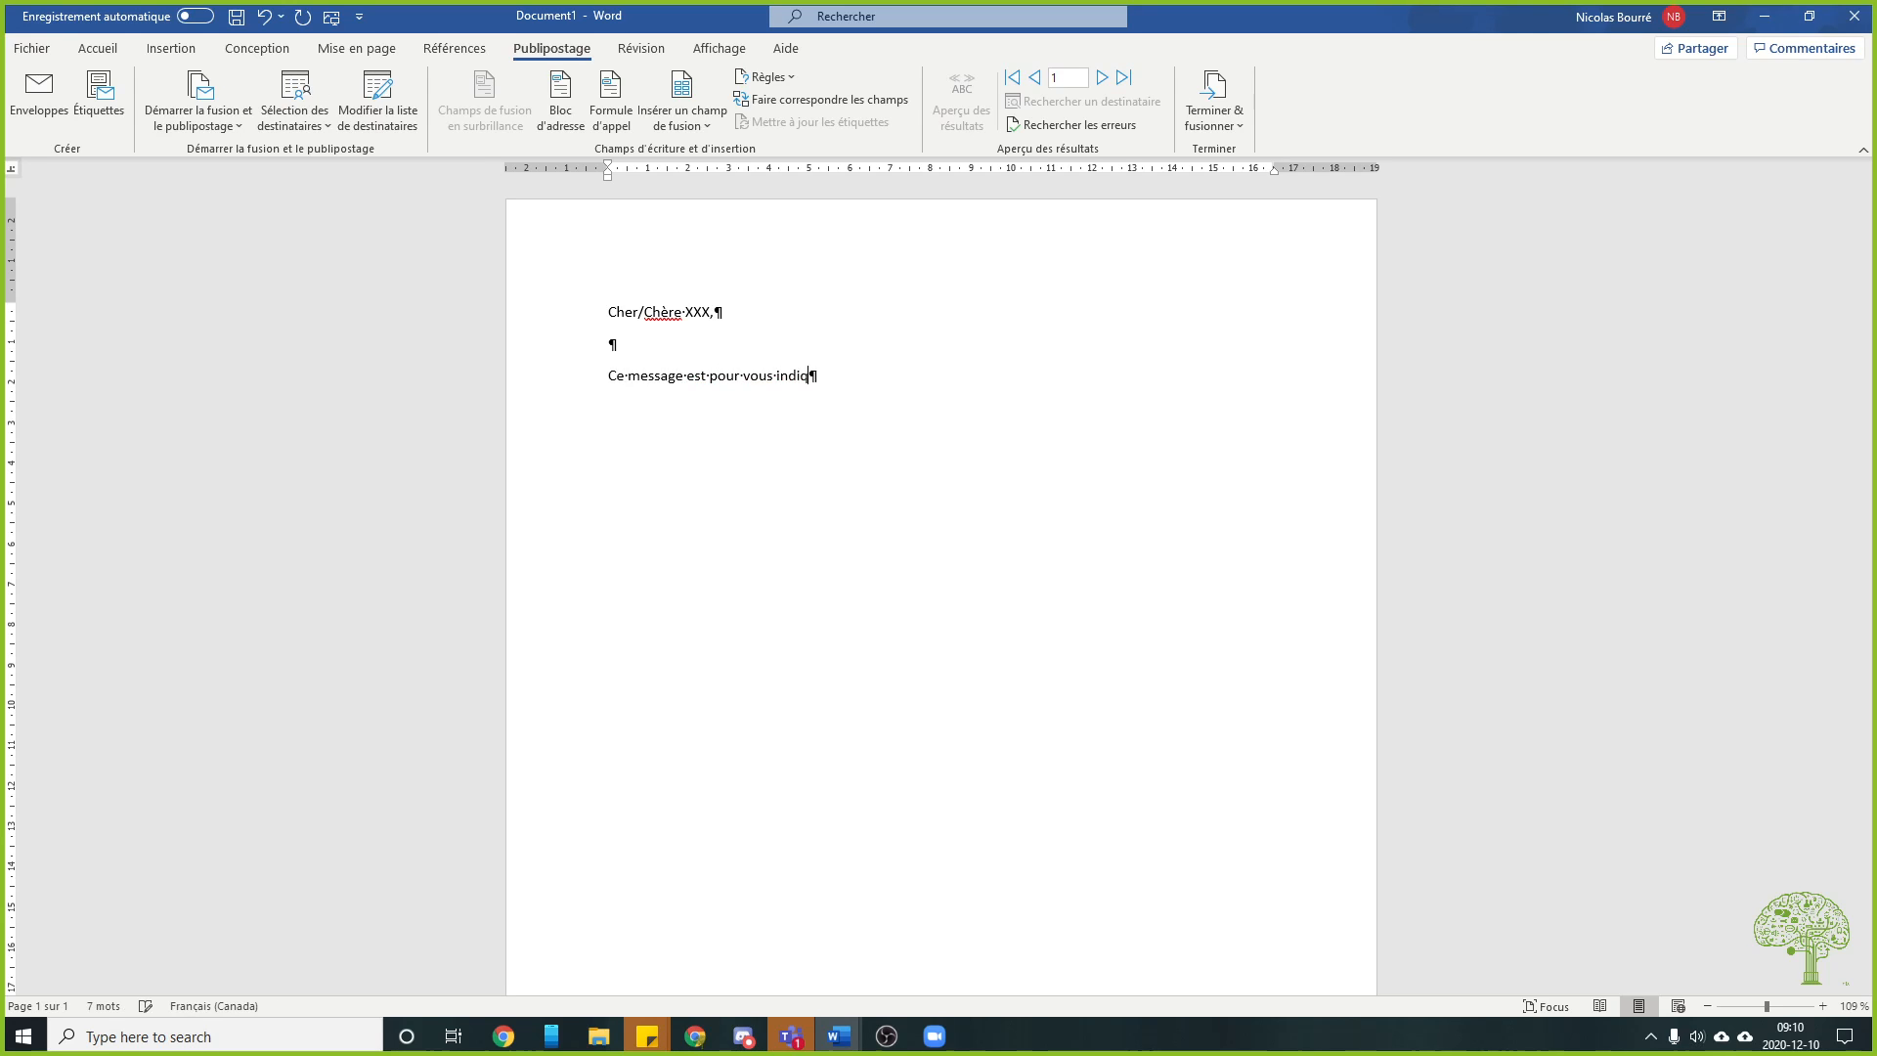
type("uez que vous êtes accepté")
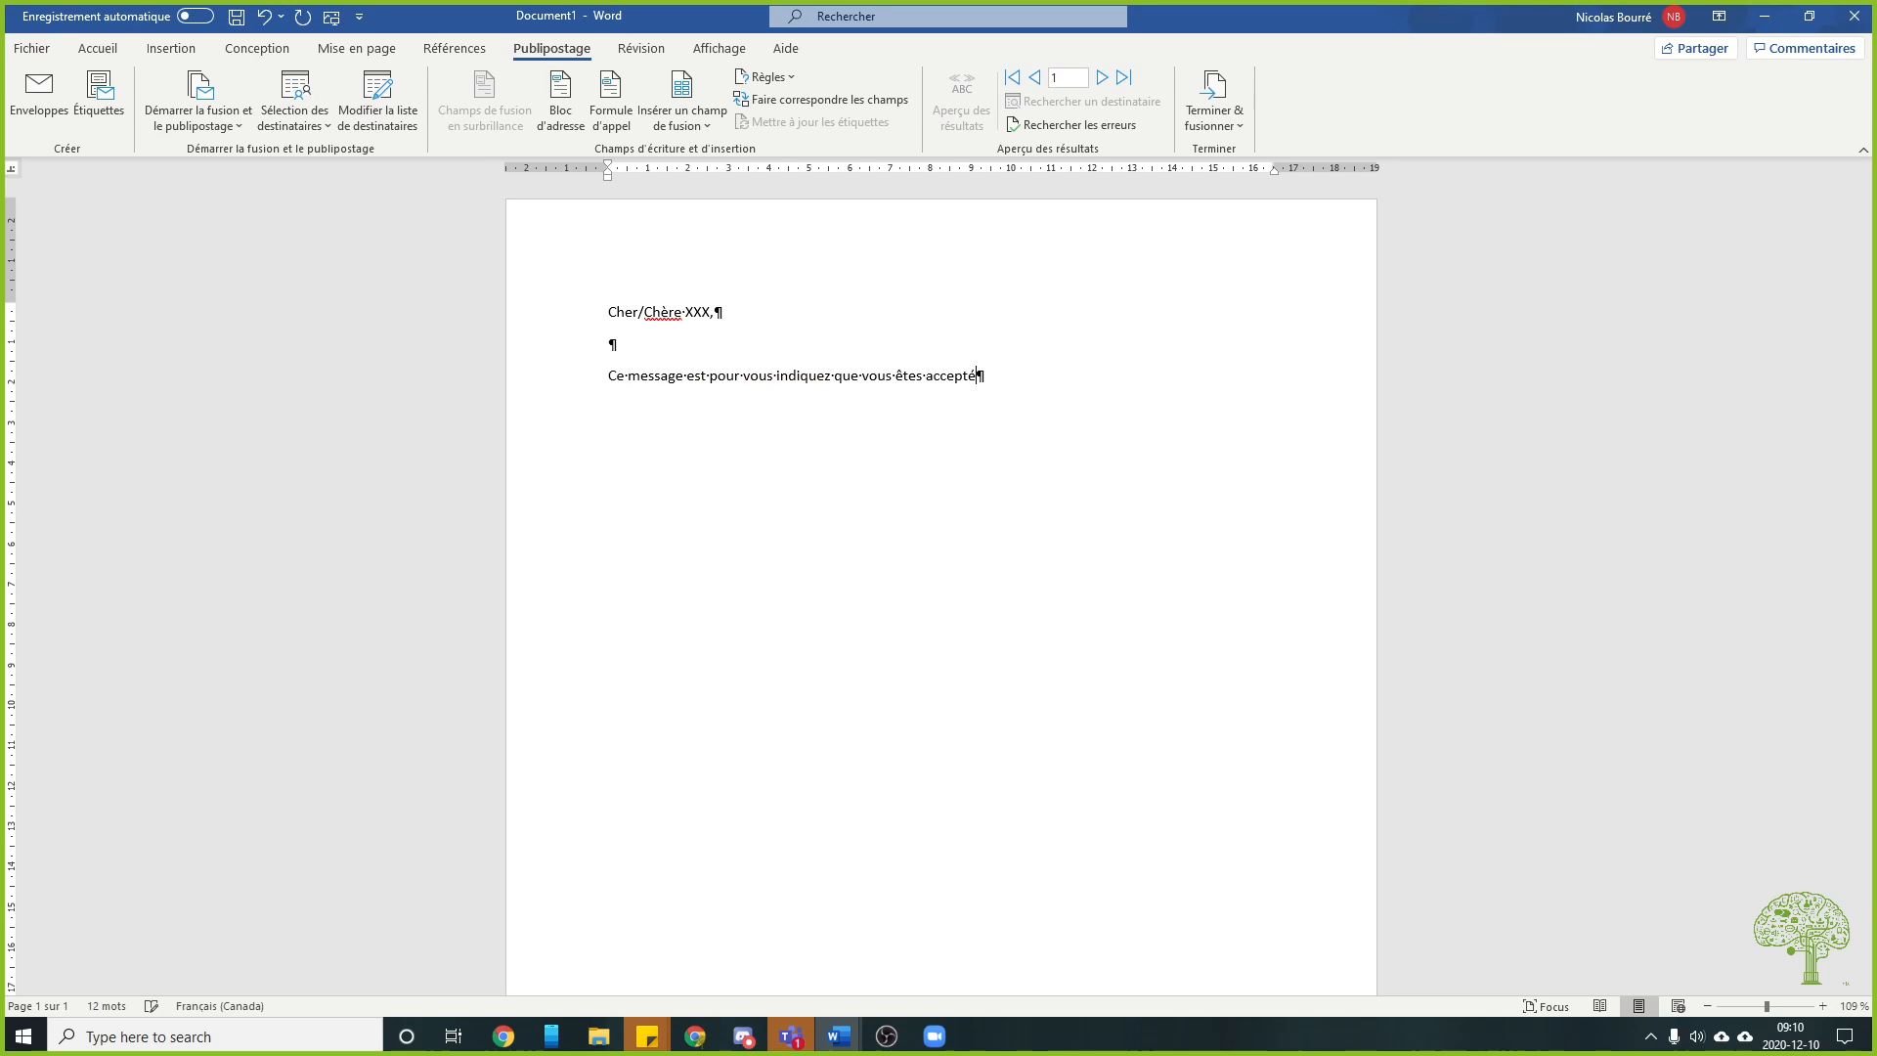
type(" dans le programme de ")
type("«XXX")
key("Delete")
key("Delete")
key("Delete")
key("Delete")
type(".")
key("BackSpace")
Add the closing lines "Nos félicitations!" and "Administration." as separate paragraphs below the body sentence
key("Return")
type("Nos fé")
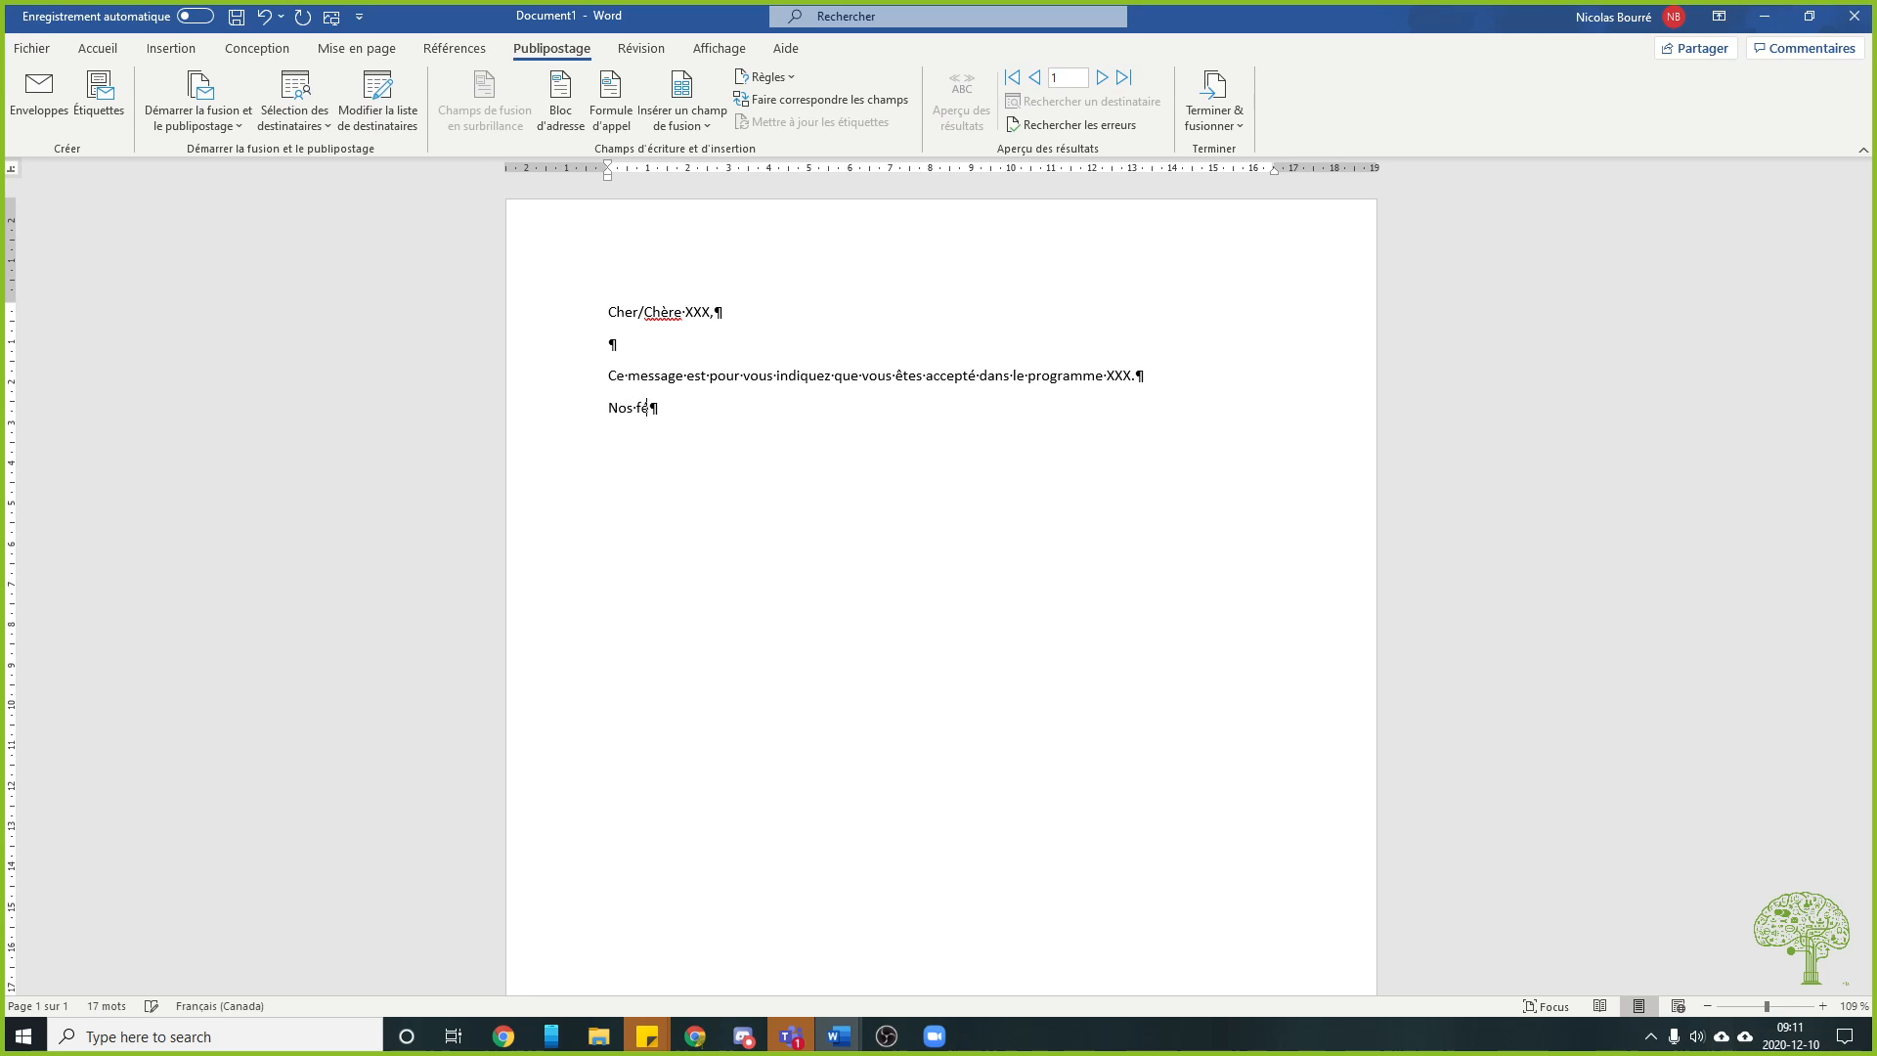
type("licitations!")
key("Return")
type("Administration.")
key("alt+shift")
key("Delete")
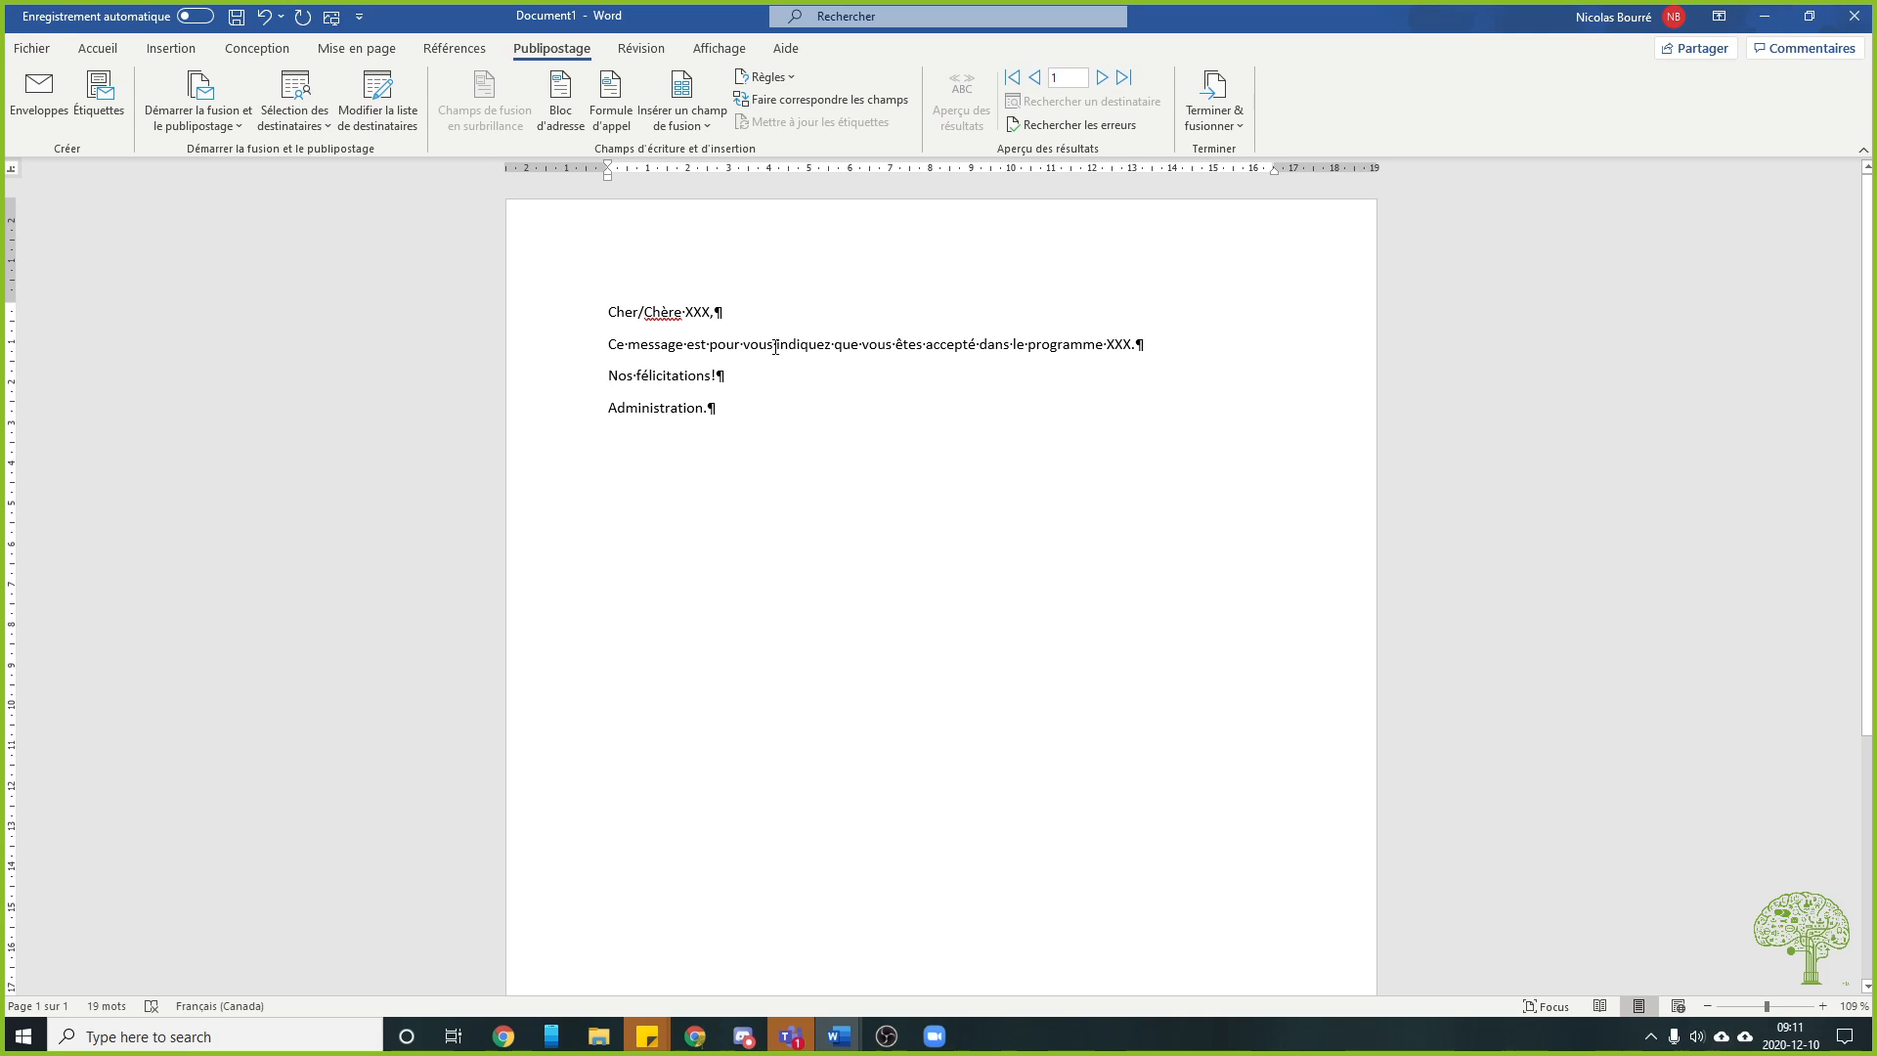
key("Return")
Replace the XXX placeholder in the greeting with the Prenom merge field
double_click(697, 312)
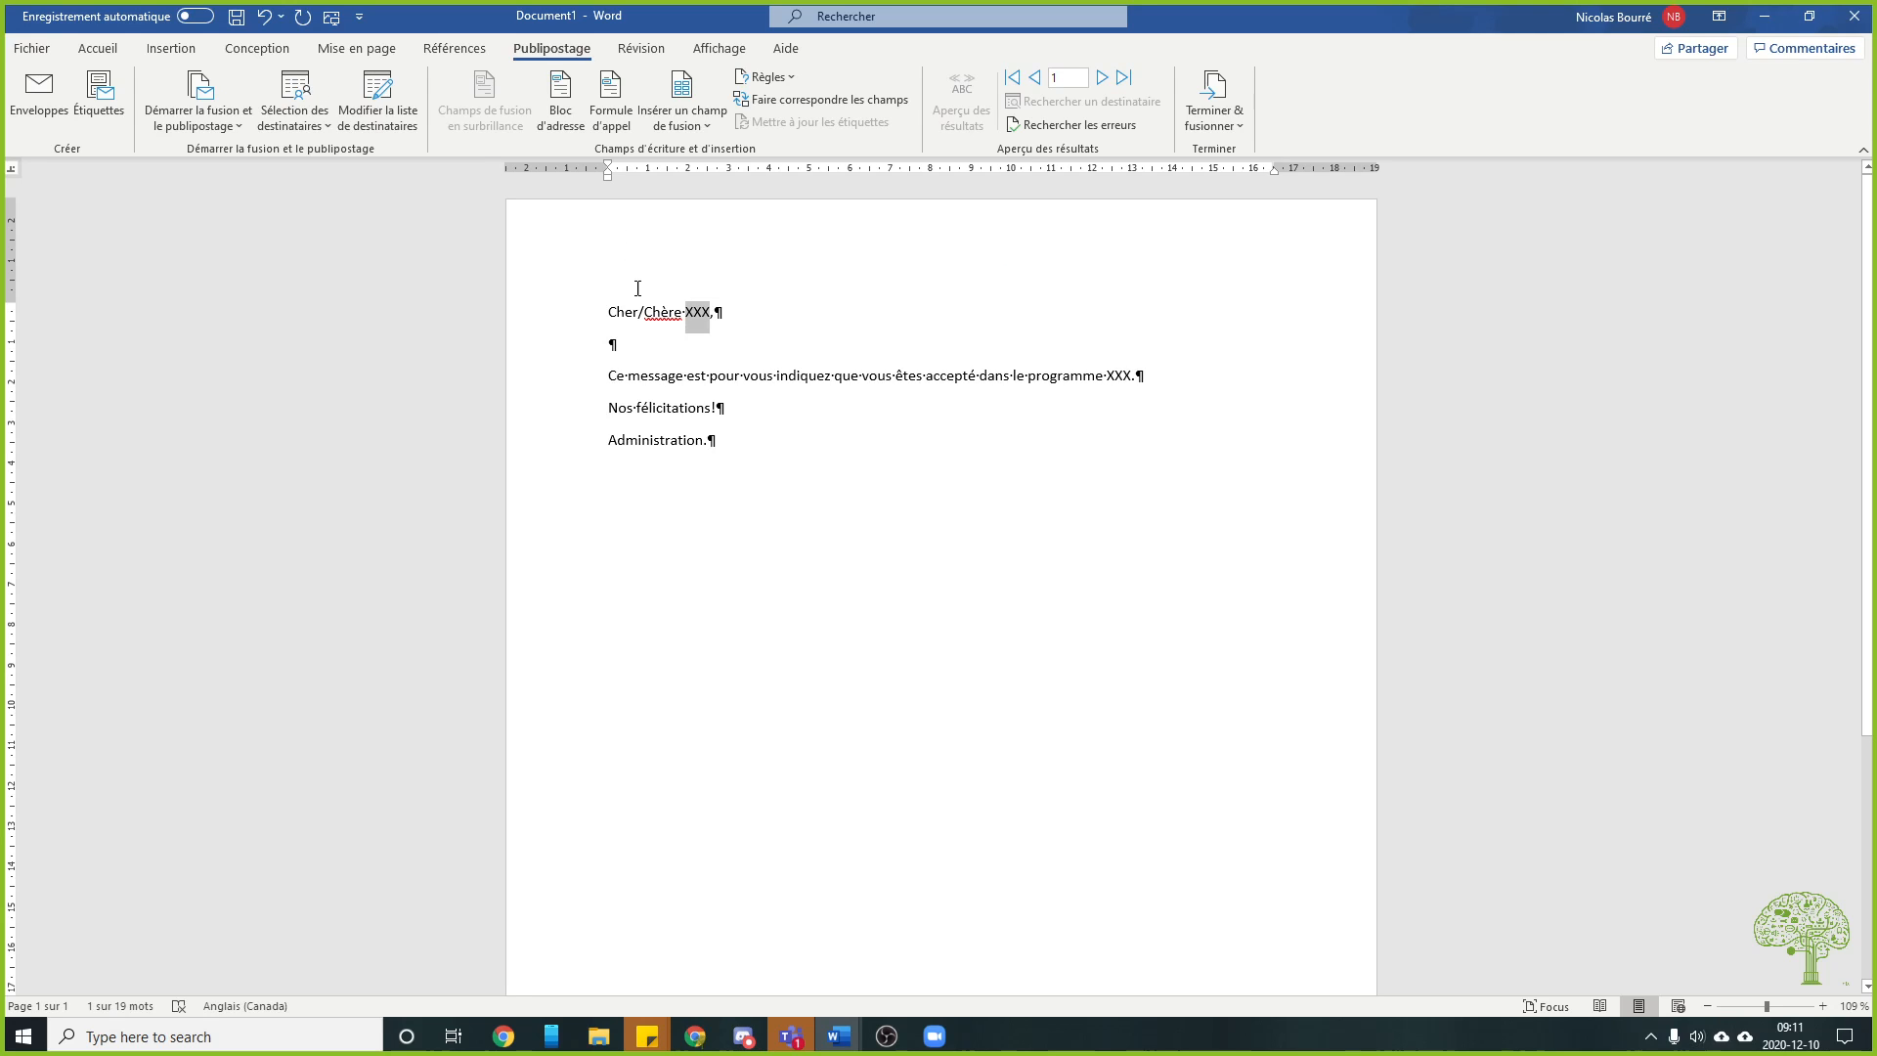
left_click(634, 258)
double_click(718, 312)
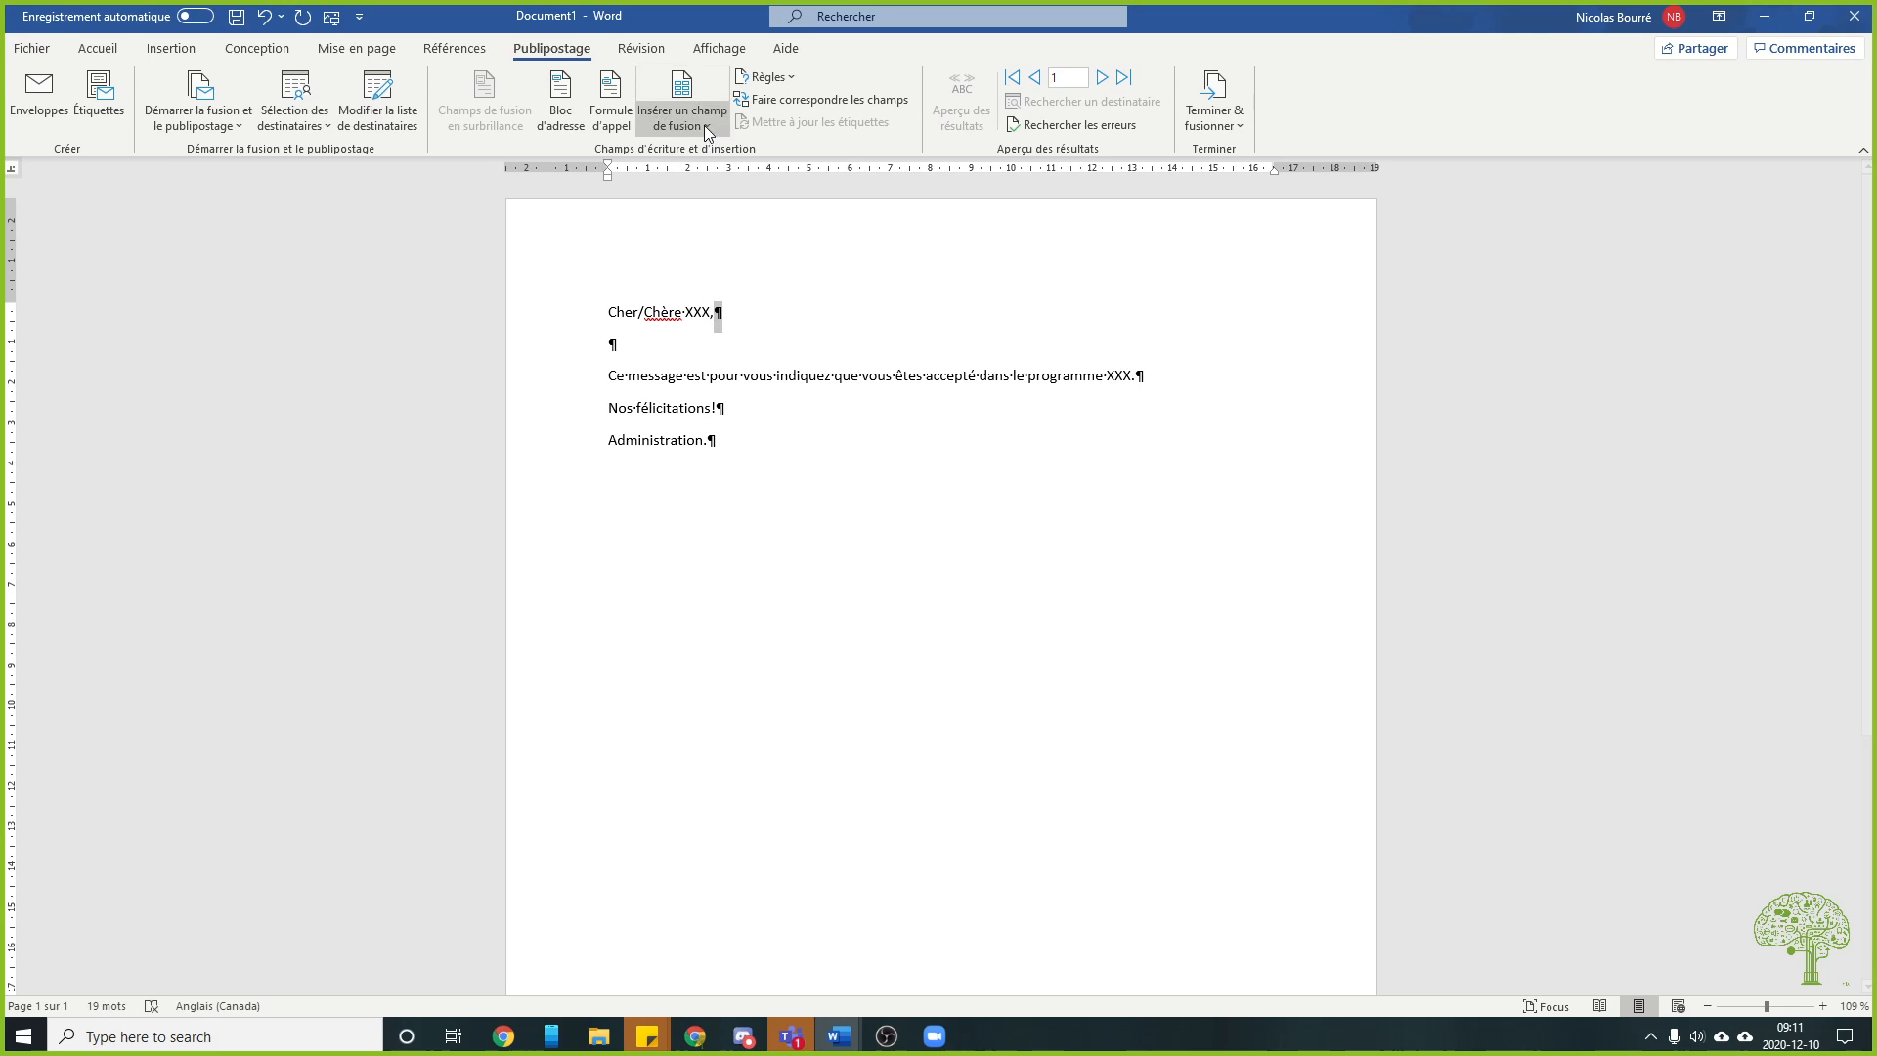
double_click(697, 313)
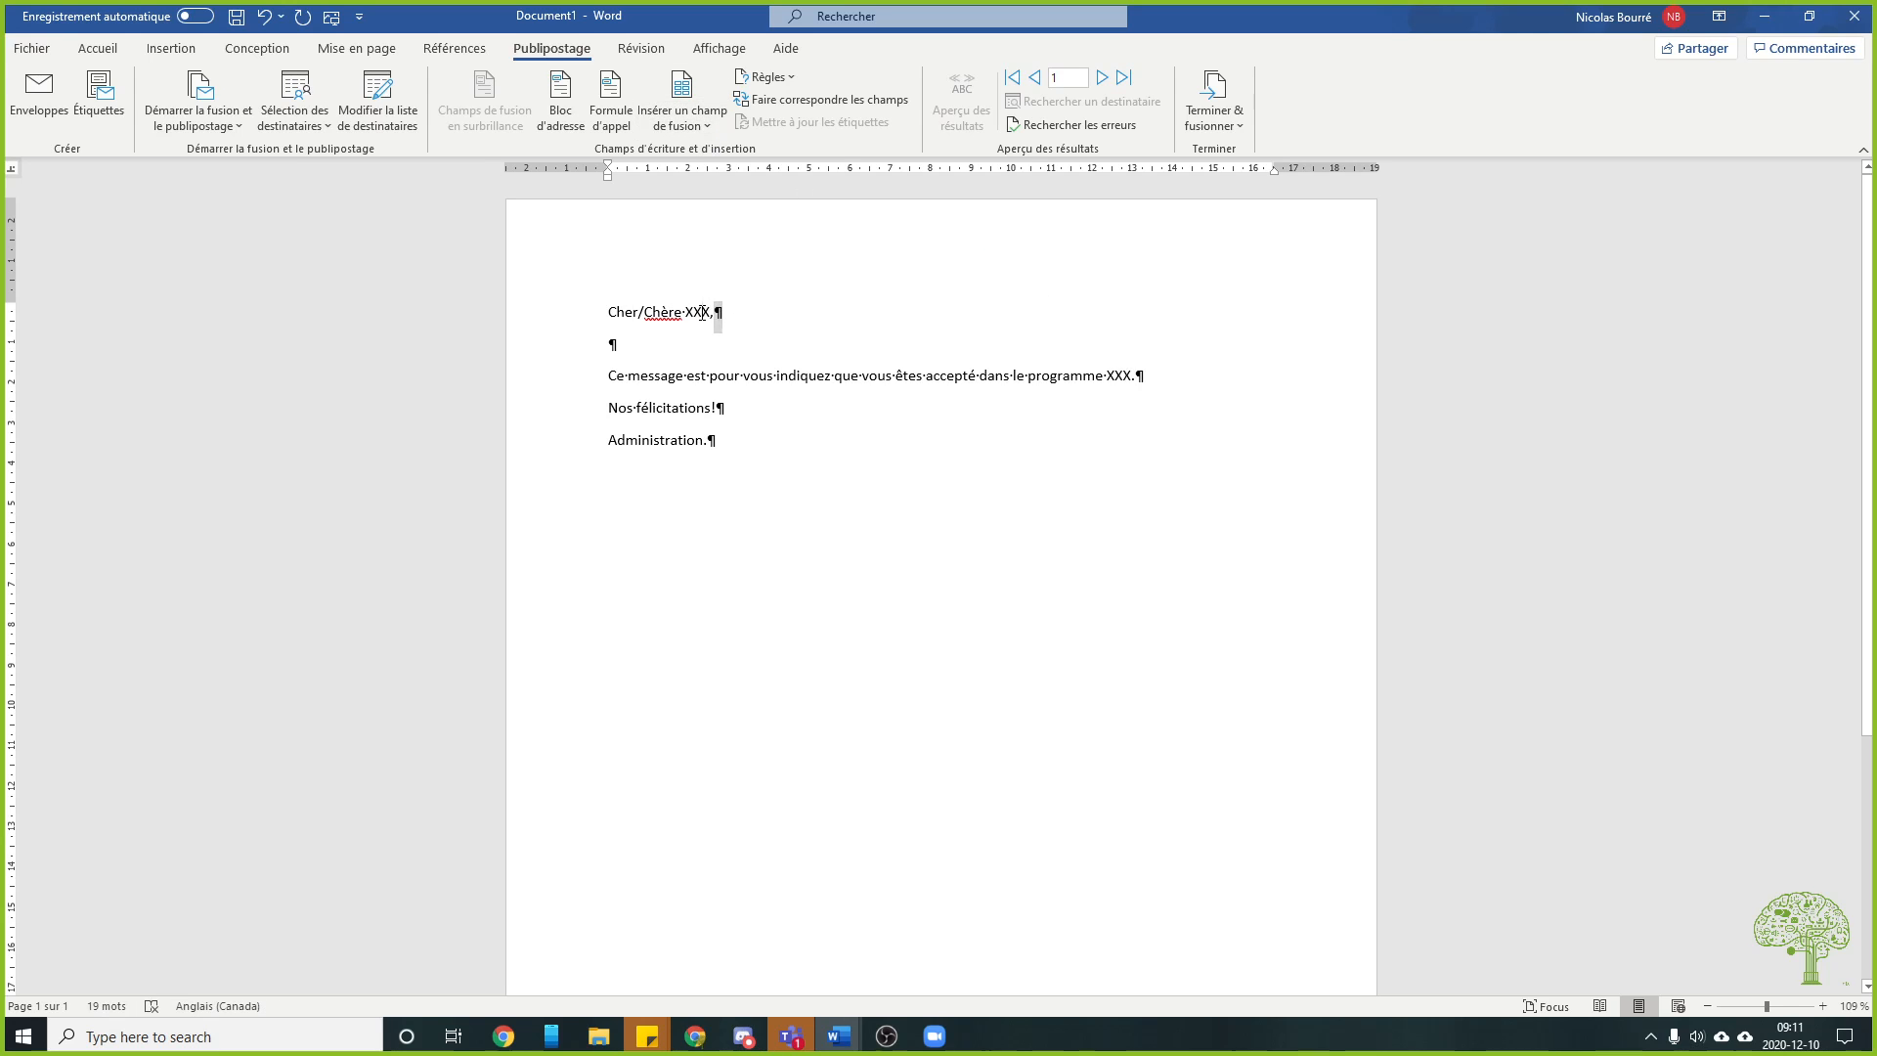
left_click(698, 122)
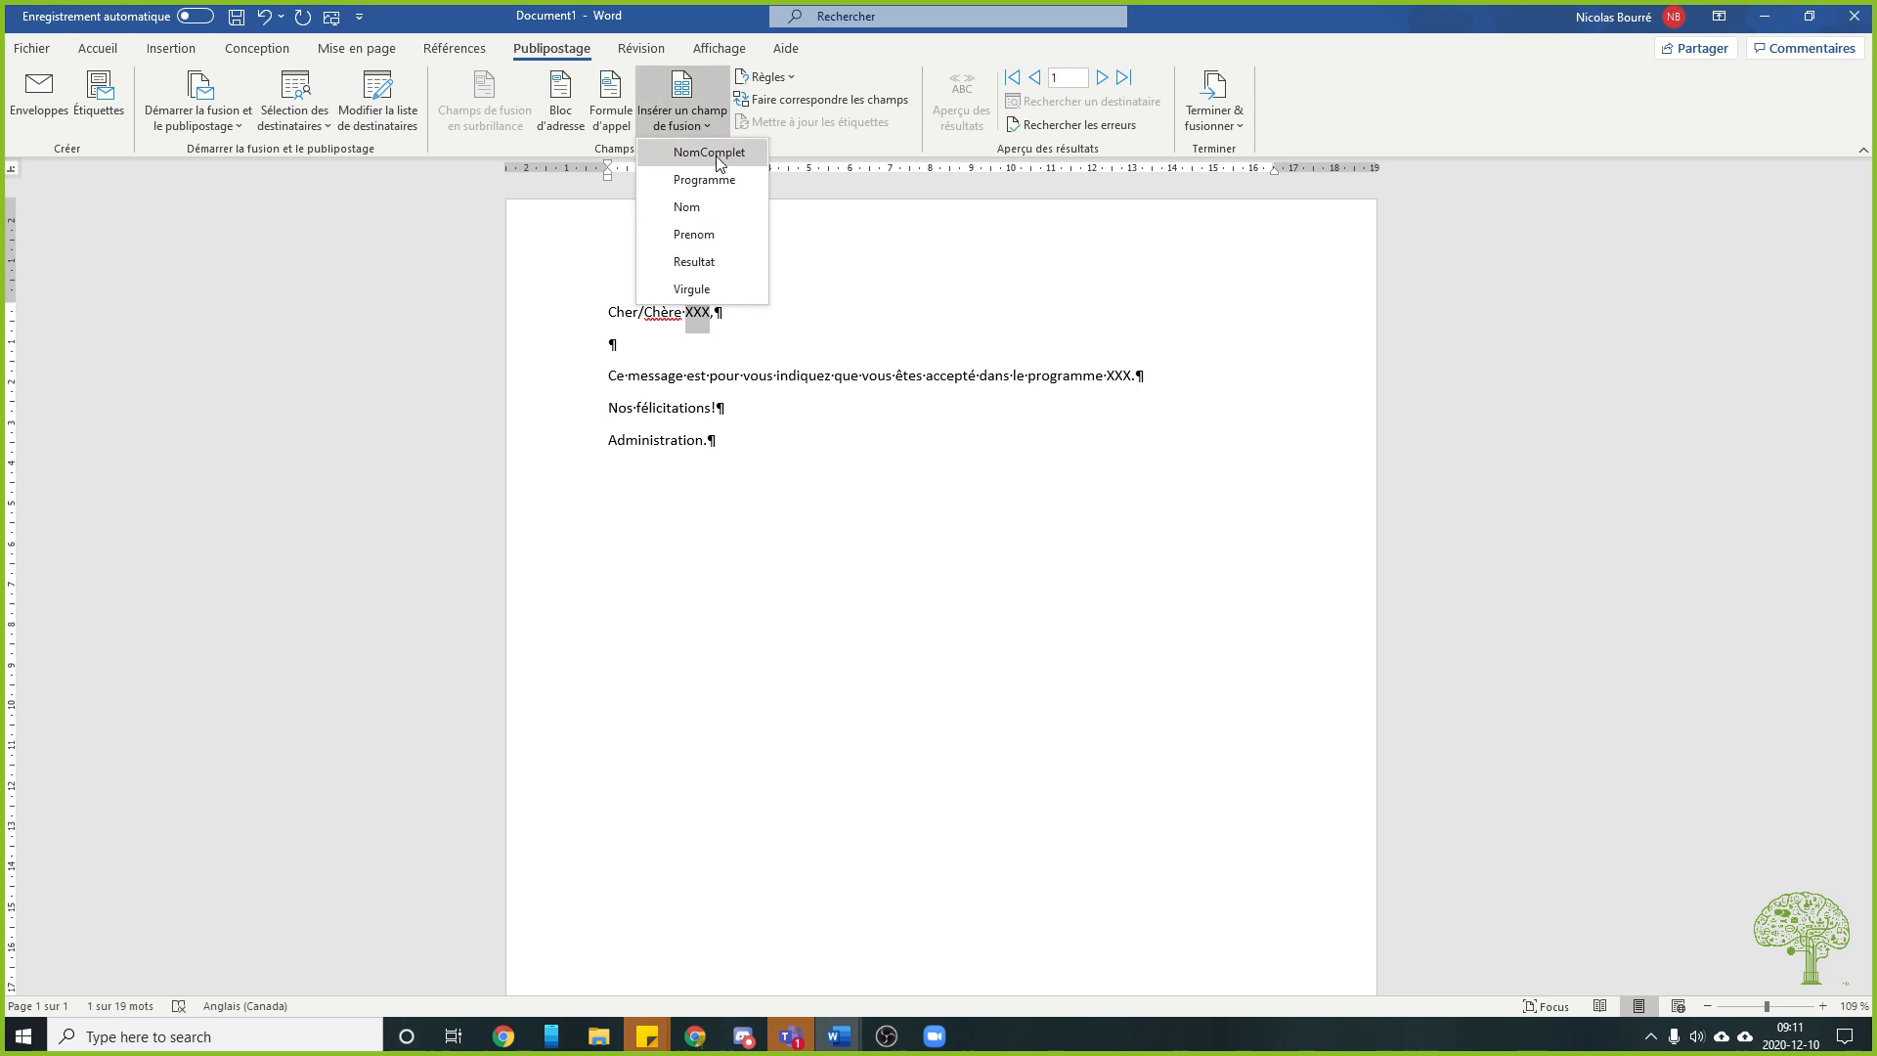
left_click(707, 237)
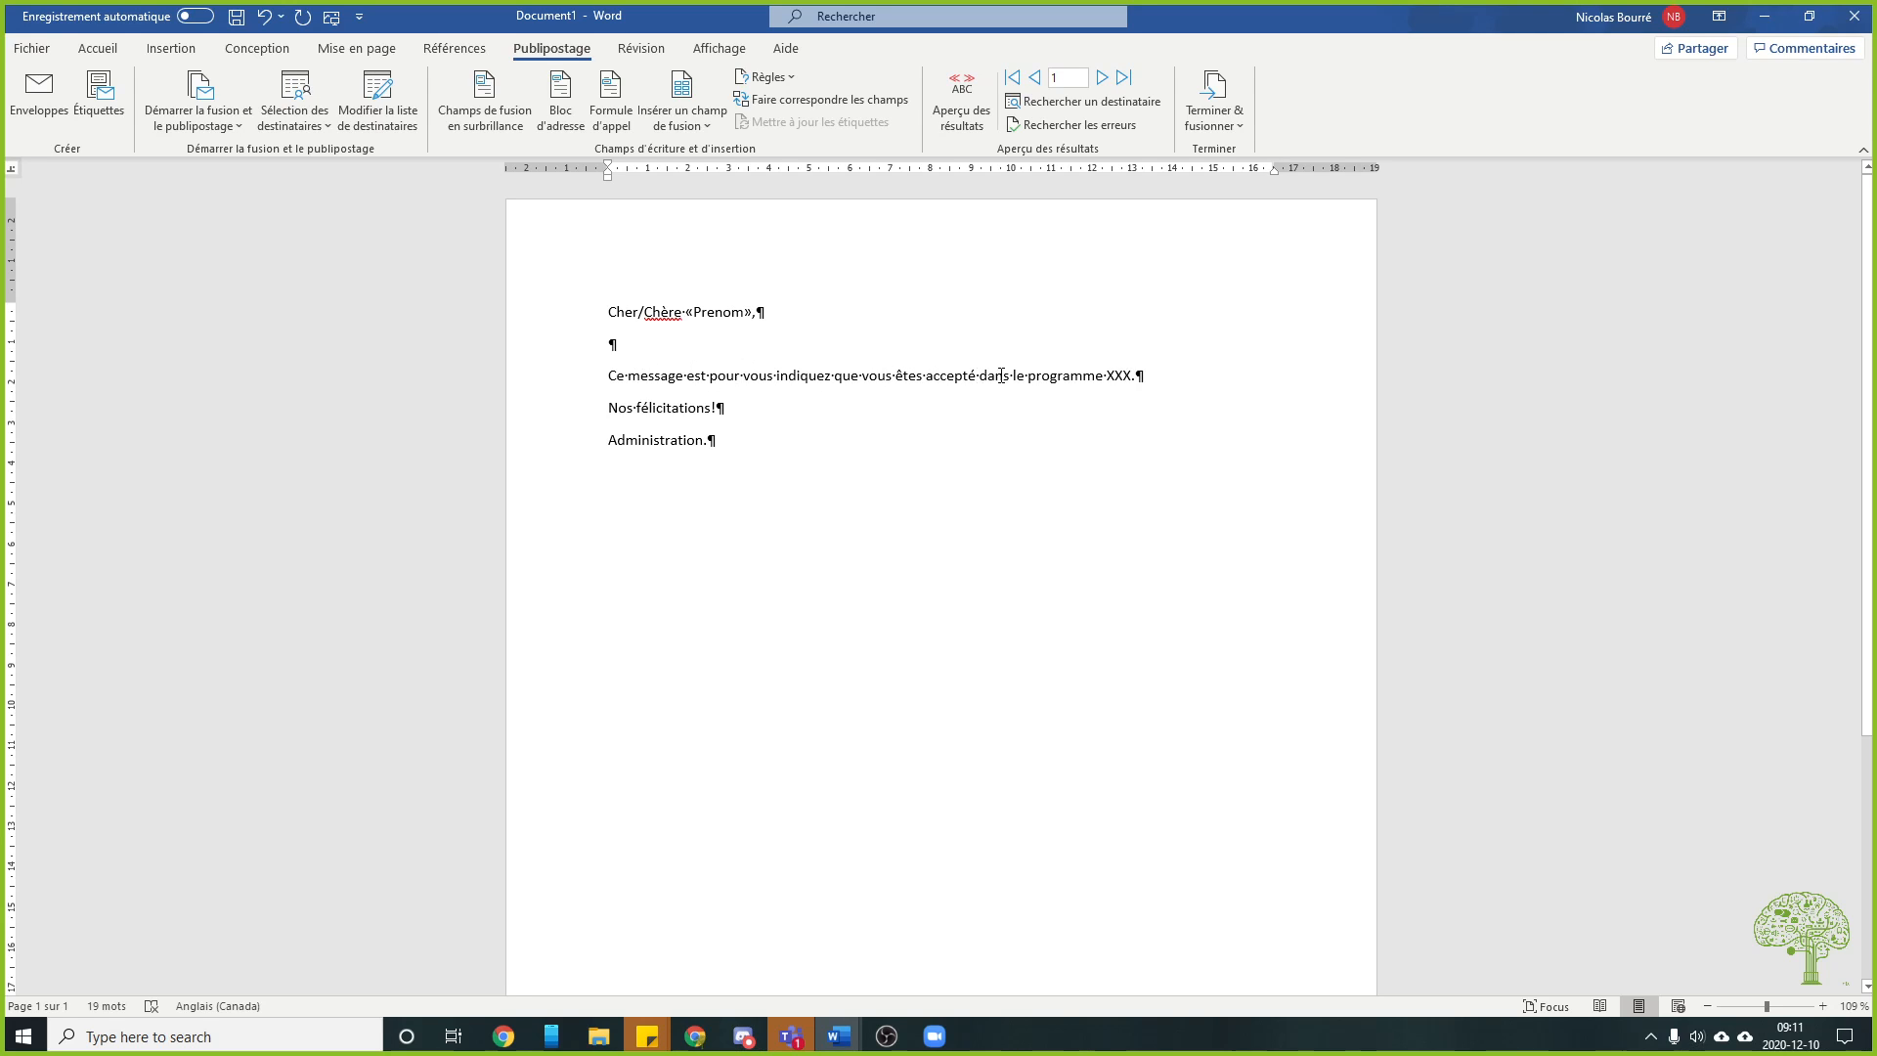
Replace the XXX placeholder after "programme" in the body sentence with the Programme merge field
double_click(1119, 376)
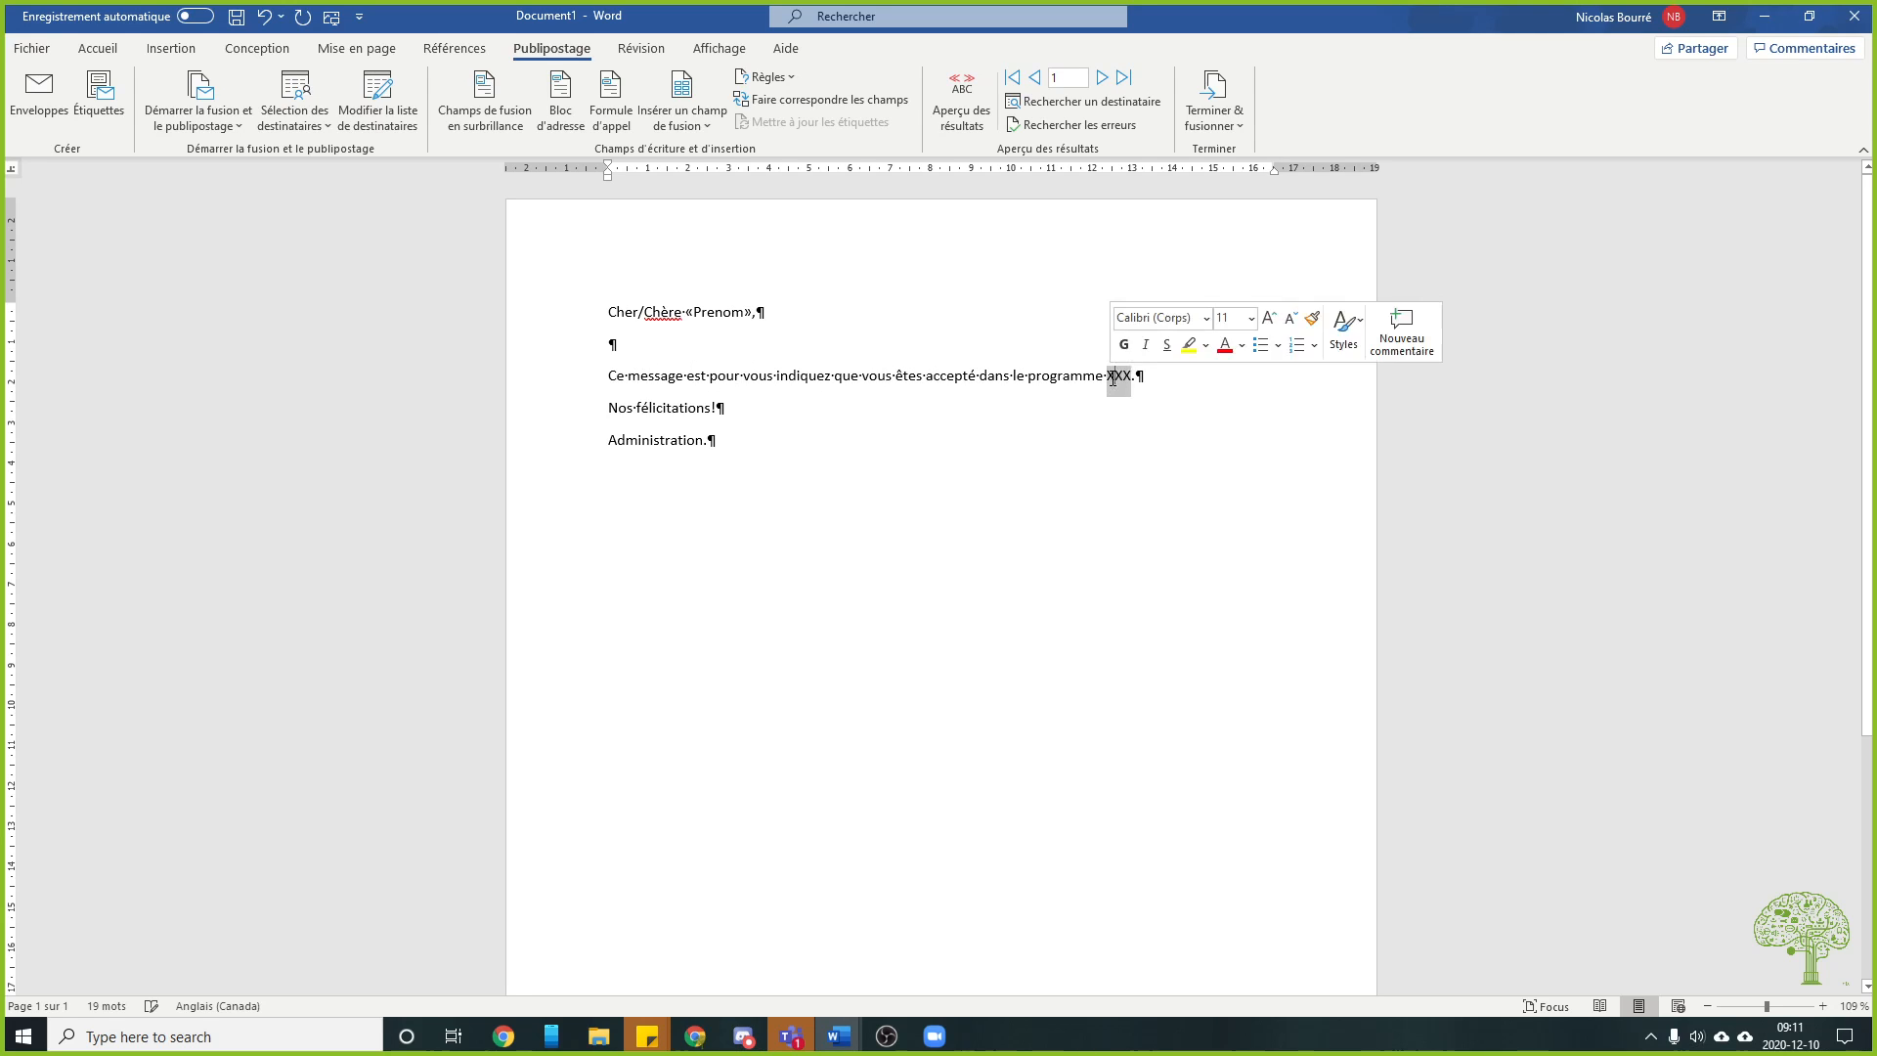
left_click(681, 125)
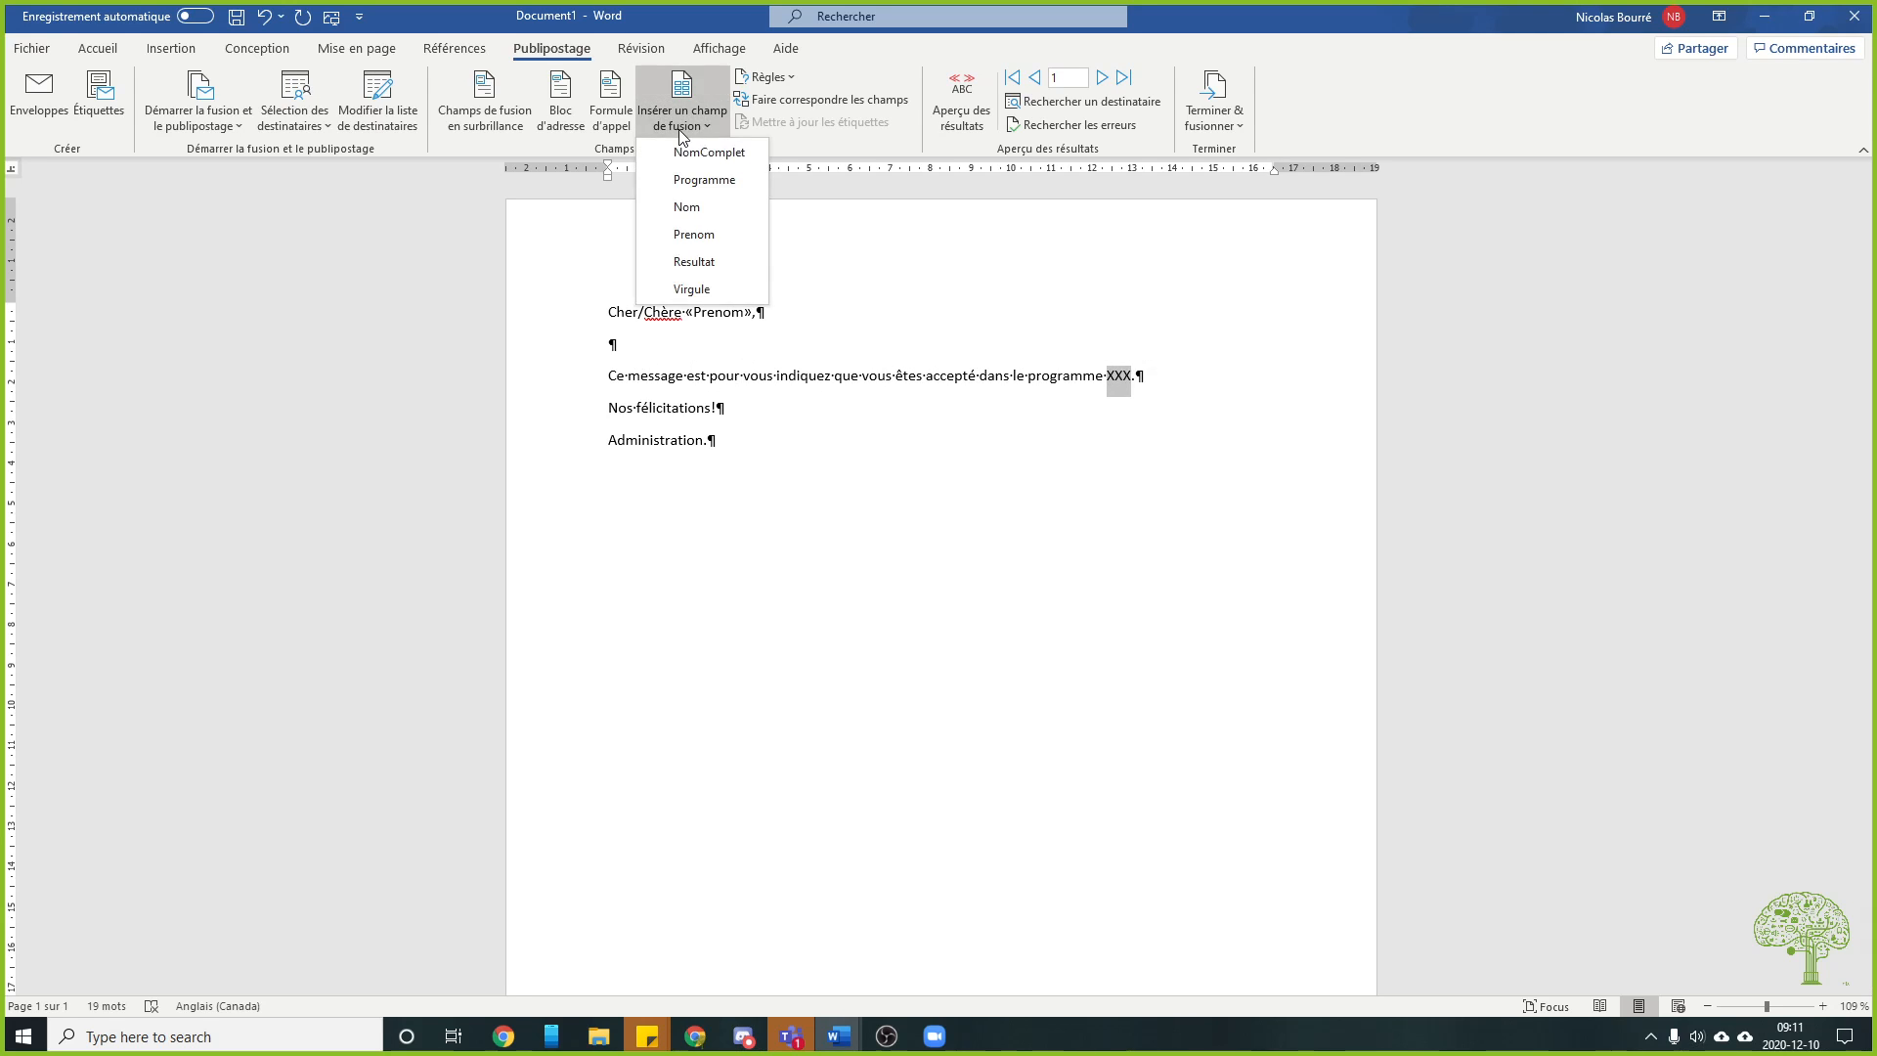
left_click(727, 187)
Reword the congratulations line to "Toutes nos félicitations!"
left_click(837, 421)
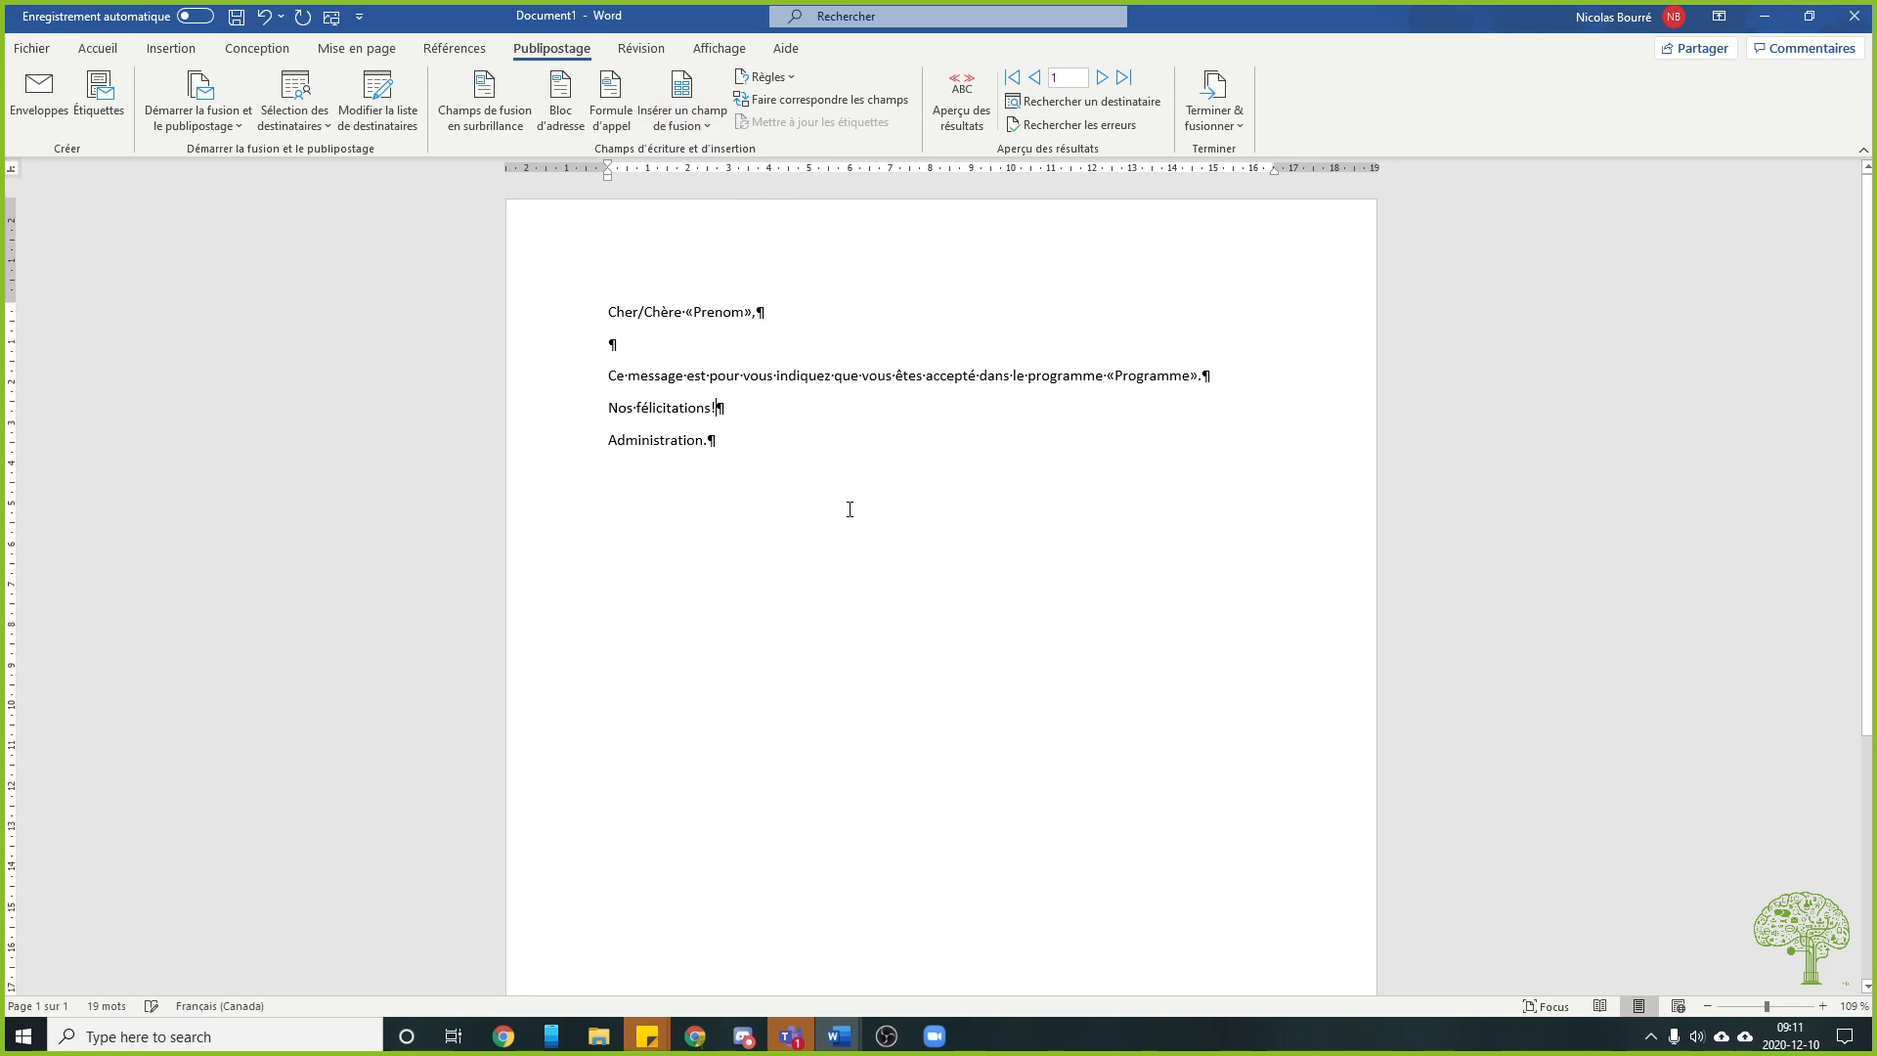
type("Toutes·")
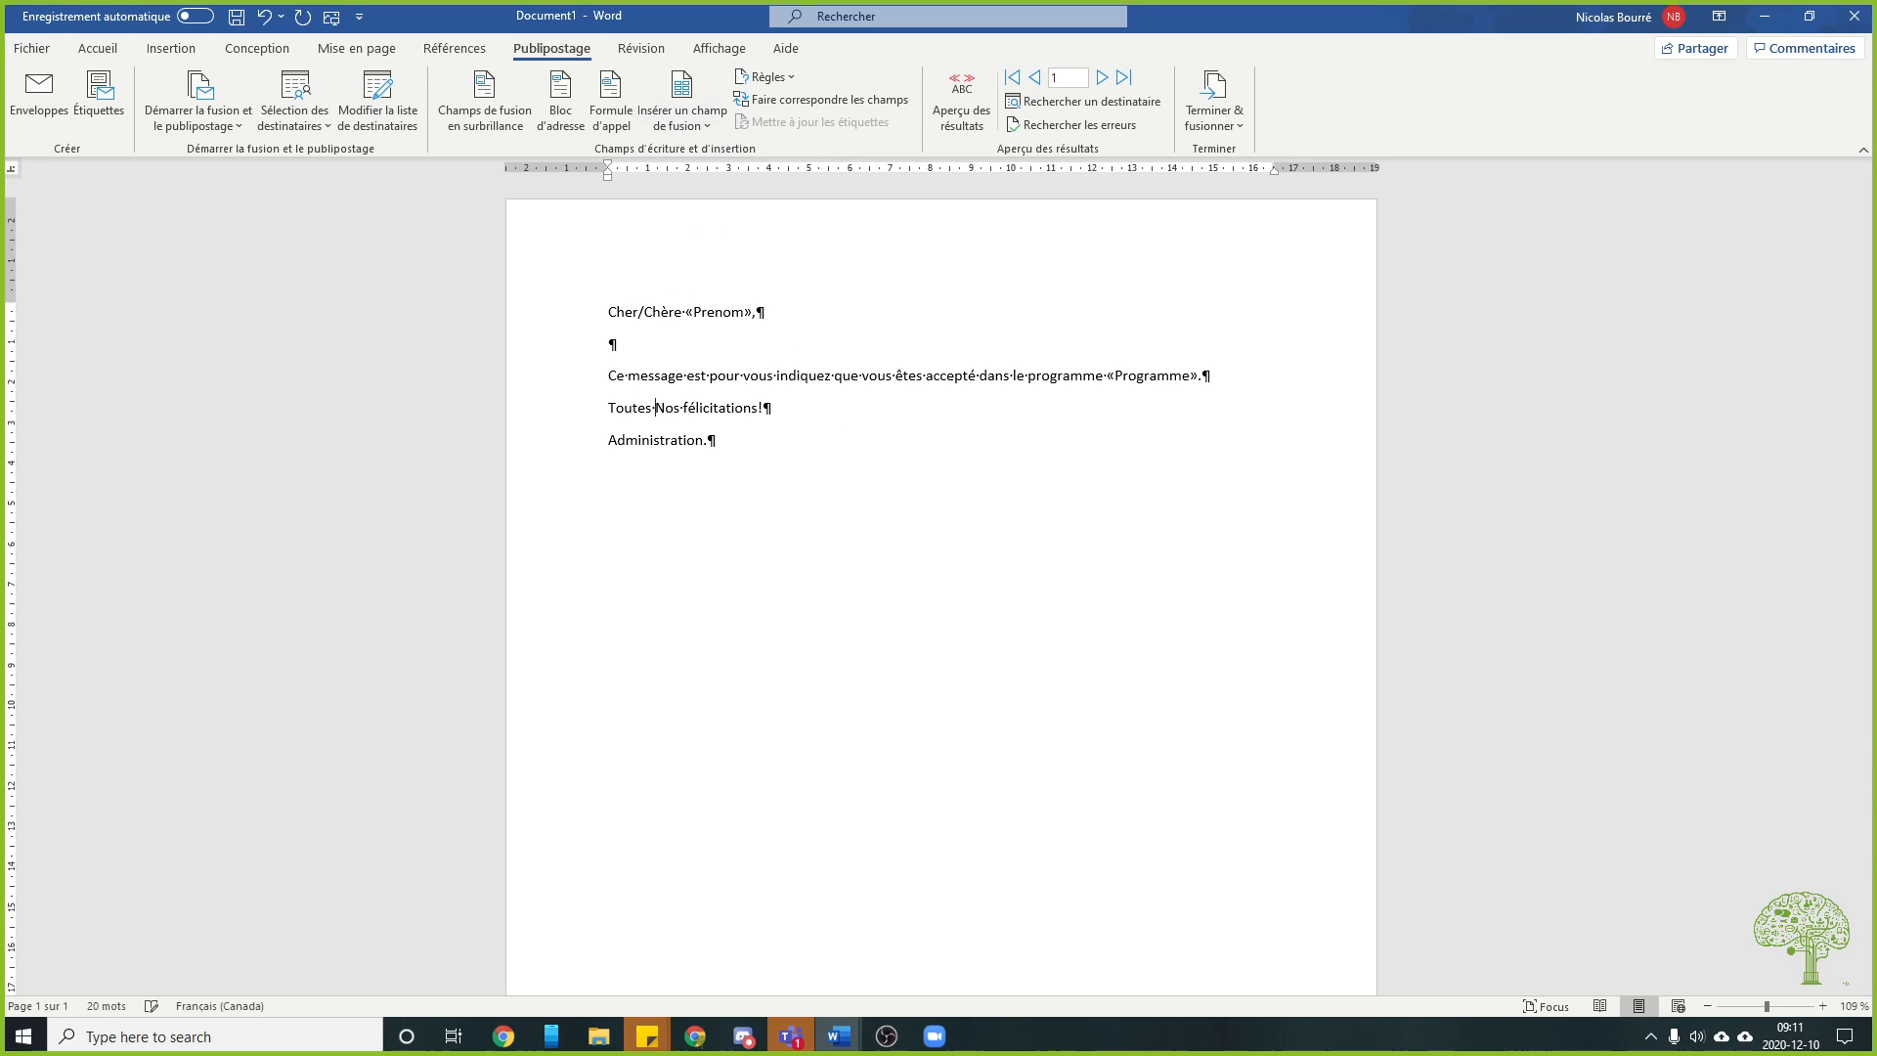
key("Delete")
type("n")
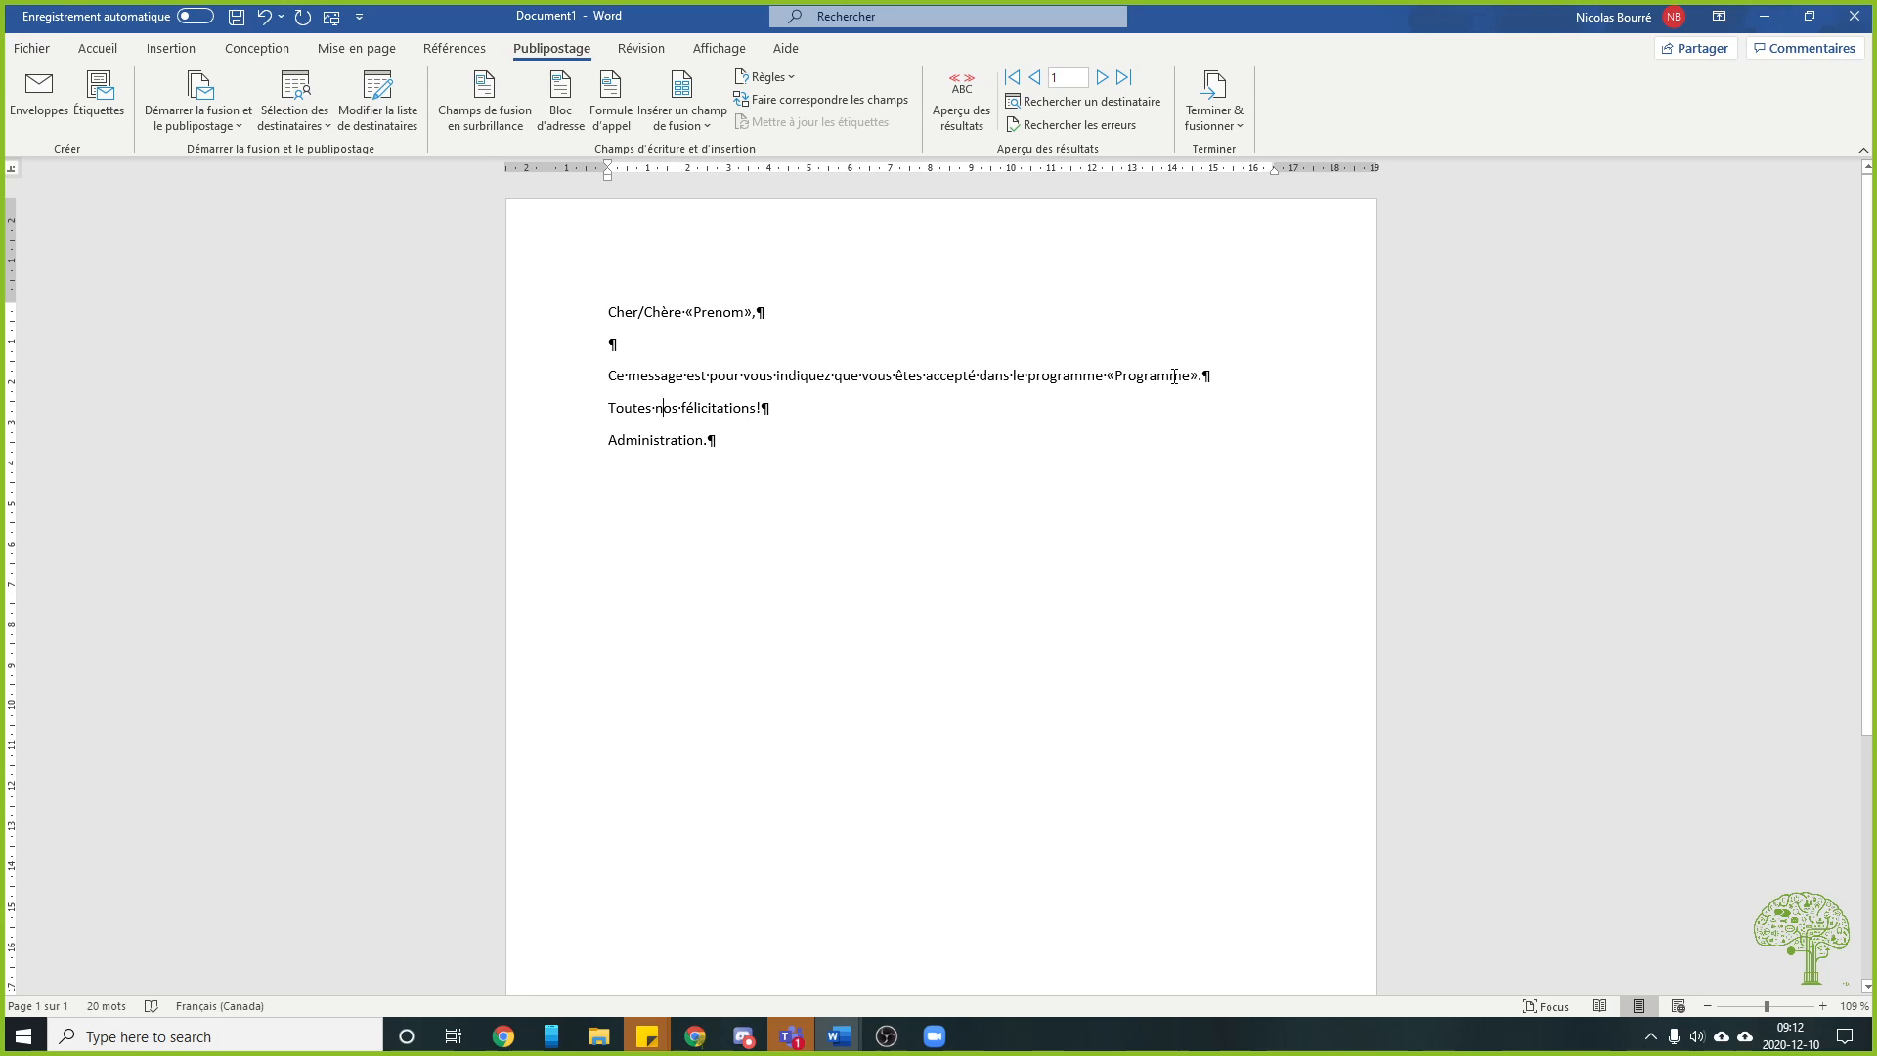
Preview the merge results and check the body text and programme field for the first record
left_click(982, 86)
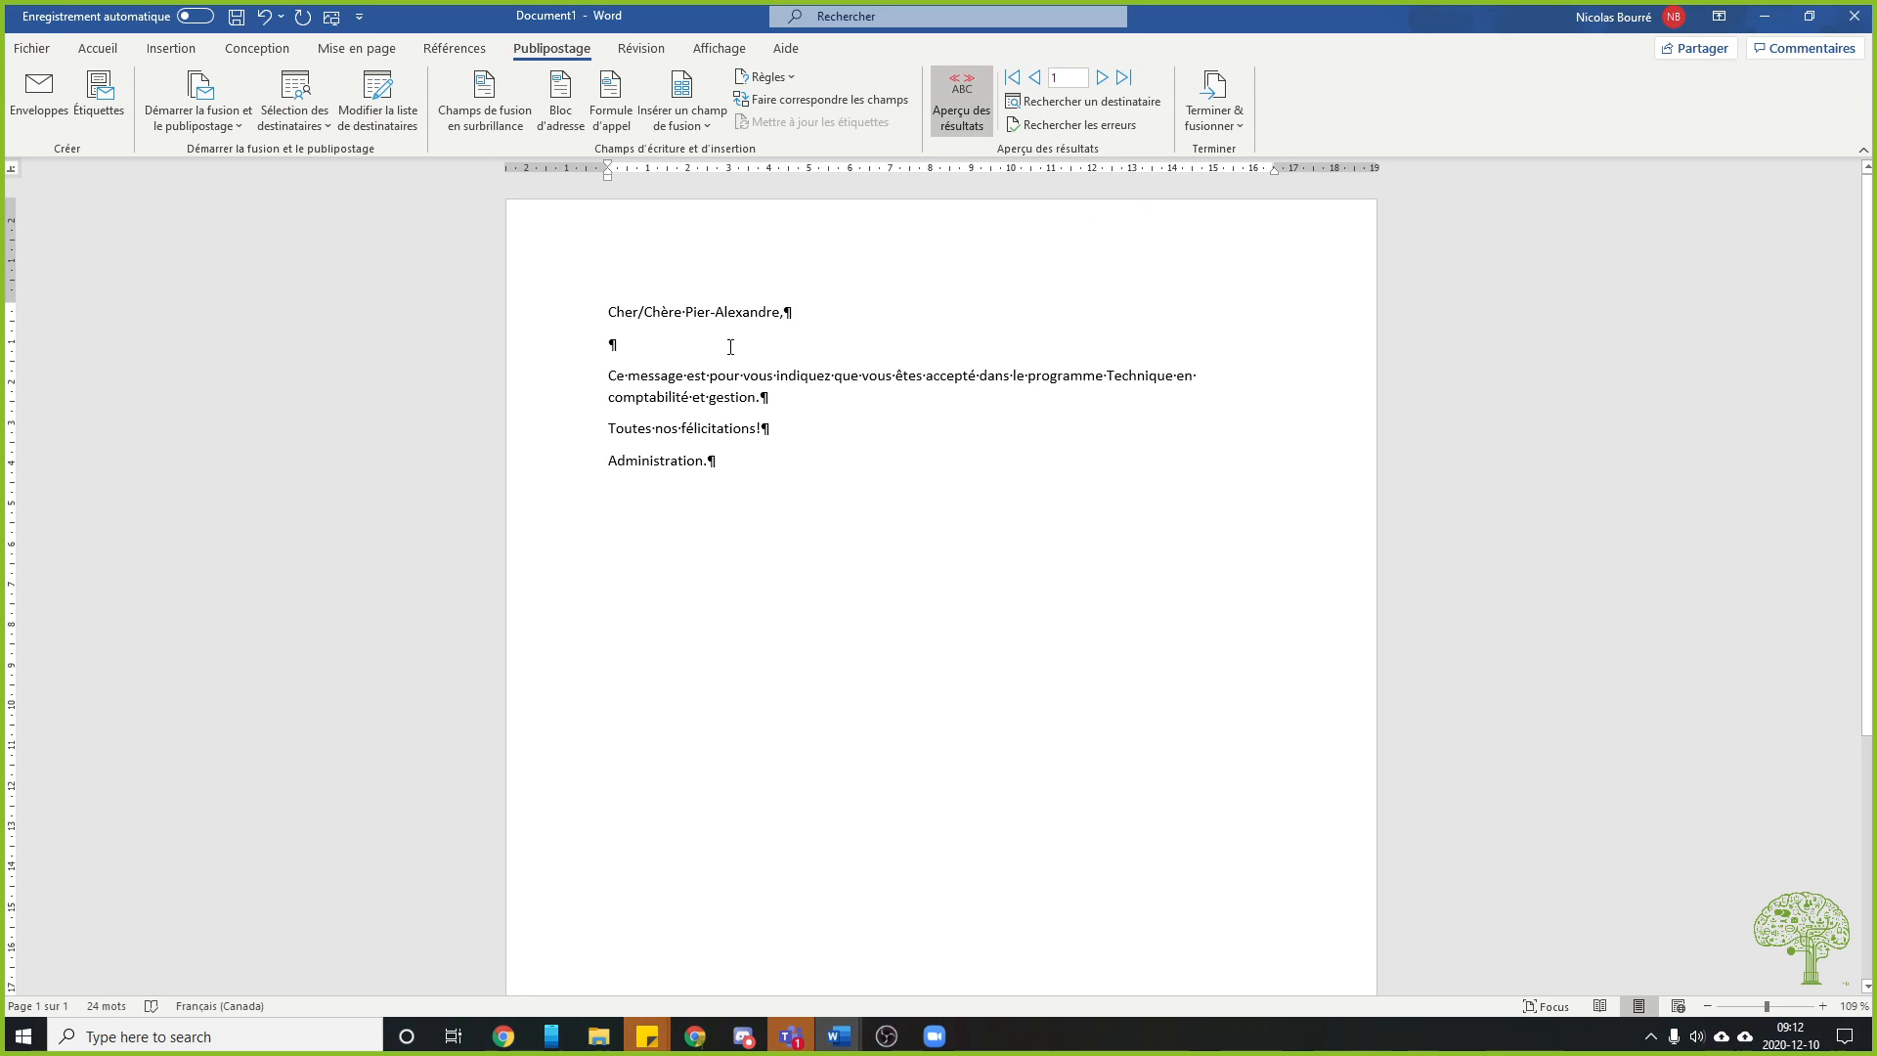
left_click_drag(685, 379, 928, 379)
left_click(1034, 377)
left_click(1137, 376)
left_click(825, 409)
left_click(758, 428)
Step forward and backward through the recipient records to compare the previewed letters, stopping at record 34
left_click(1102, 78)
left_click(1102, 78)
left_click(1102, 79)
left_click(1102, 78)
left_click(1101, 79)
left_click(1102, 78)
left_click(1101, 78)
left_click(1102, 78)
left_click(1102, 78)
left_click(1102, 78)
left_click(1102, 78)
left_click(1101, 78)
left_click(1101, 78)
left_click(1102, 78)
left_click(1101, 79)
left_click(1101, 78)
left_click(1101, 79)
left_click(1102, 78)
left_click(1102, 78)
left_click(1102, 78)
left_click(1034, 78)
left_click(1034, 78)
left_click(1034, 78)
left_click(1034, 78)
left_click(1035, 78)
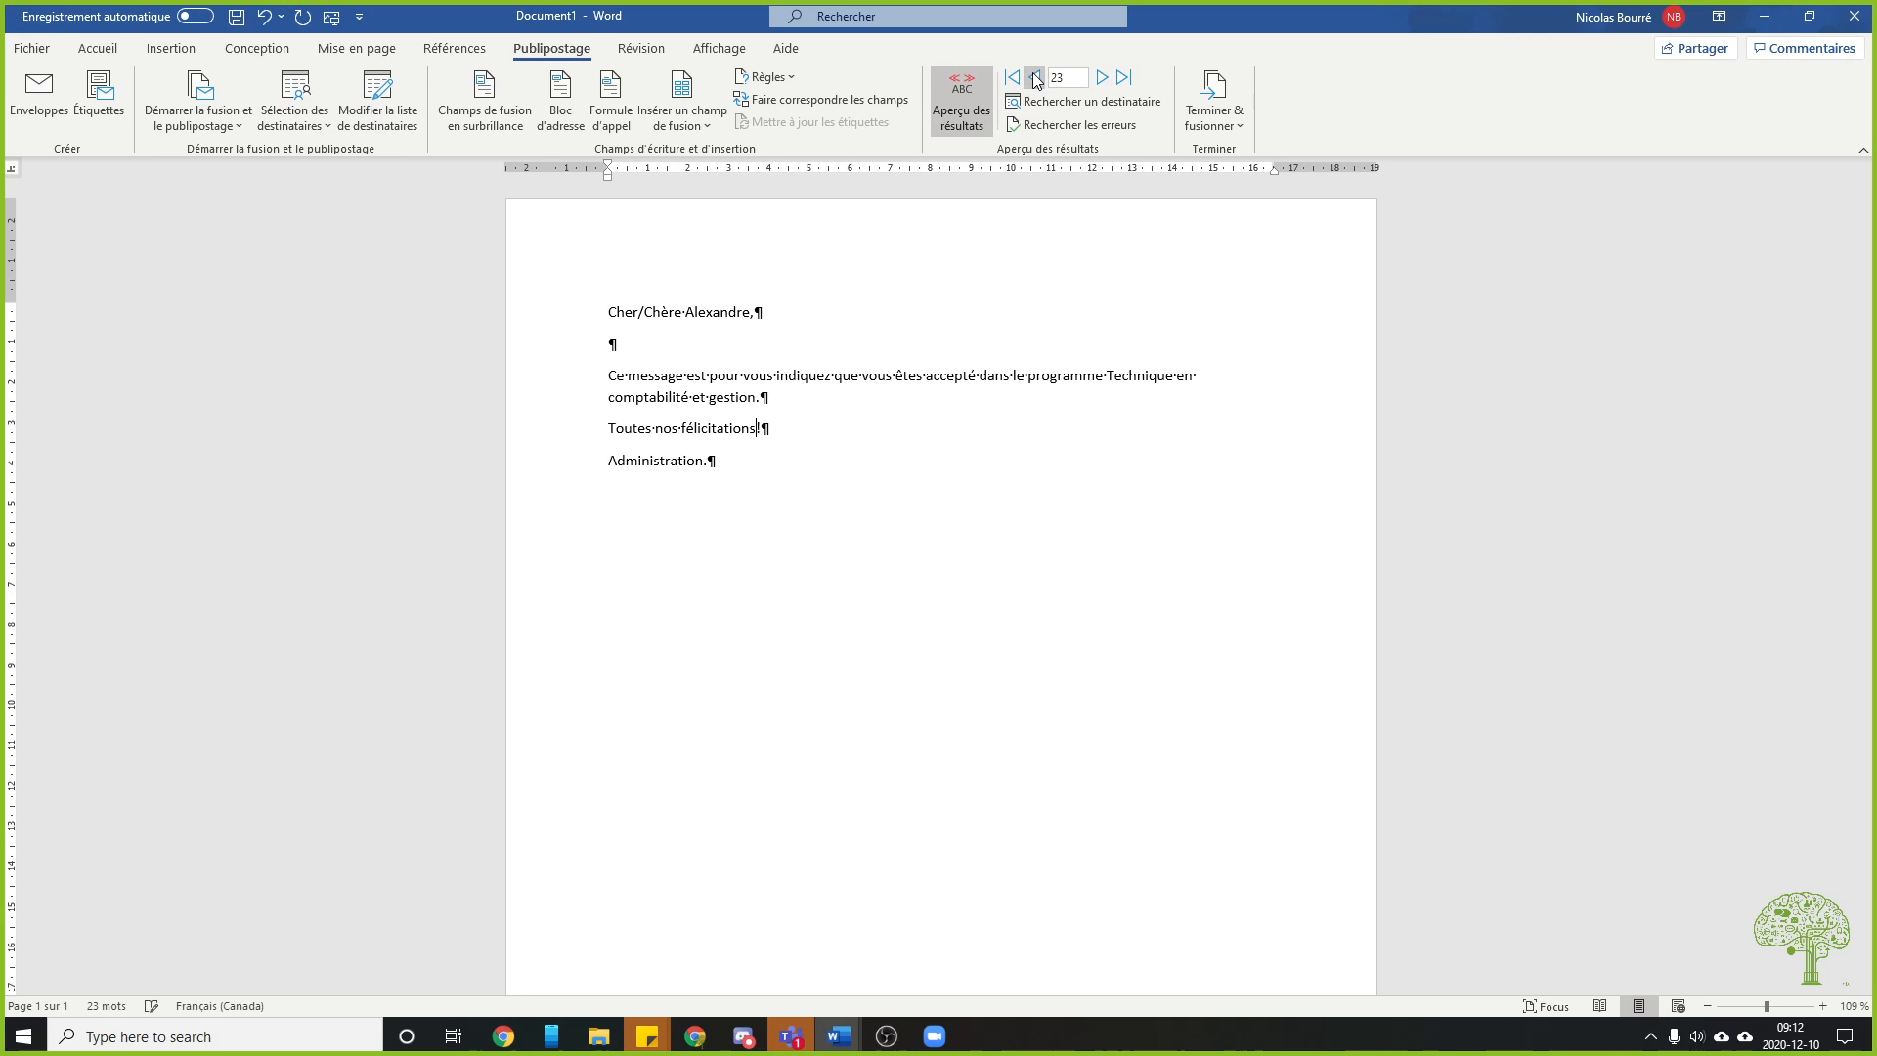
left_click(1102, 78)
left_click(1102, 78)
left_click(1102, 78)
left_click(1102, 78)
left_click(1102, 79)
left_click(1102, 78)
left_click(1102, 78)
left_click(1101, 79)
left_click(1102, 78)
left_click(1102, 78)
left_click(1102, 78)
left_click(1102, 78)
left_click(1102, 78)
left_click(1101, 78)
left_click(1102, 78)
left_click(1102, 78)
left_click(1102, 79)
left_click(1102, 78)
left_click(1037, 79)
left_click(1036, 78)
left_click(1036, 78)
left_click(1041, 80)
left_click(1040, 80)
left_click(1040, 80)
left_click(1040, 80)
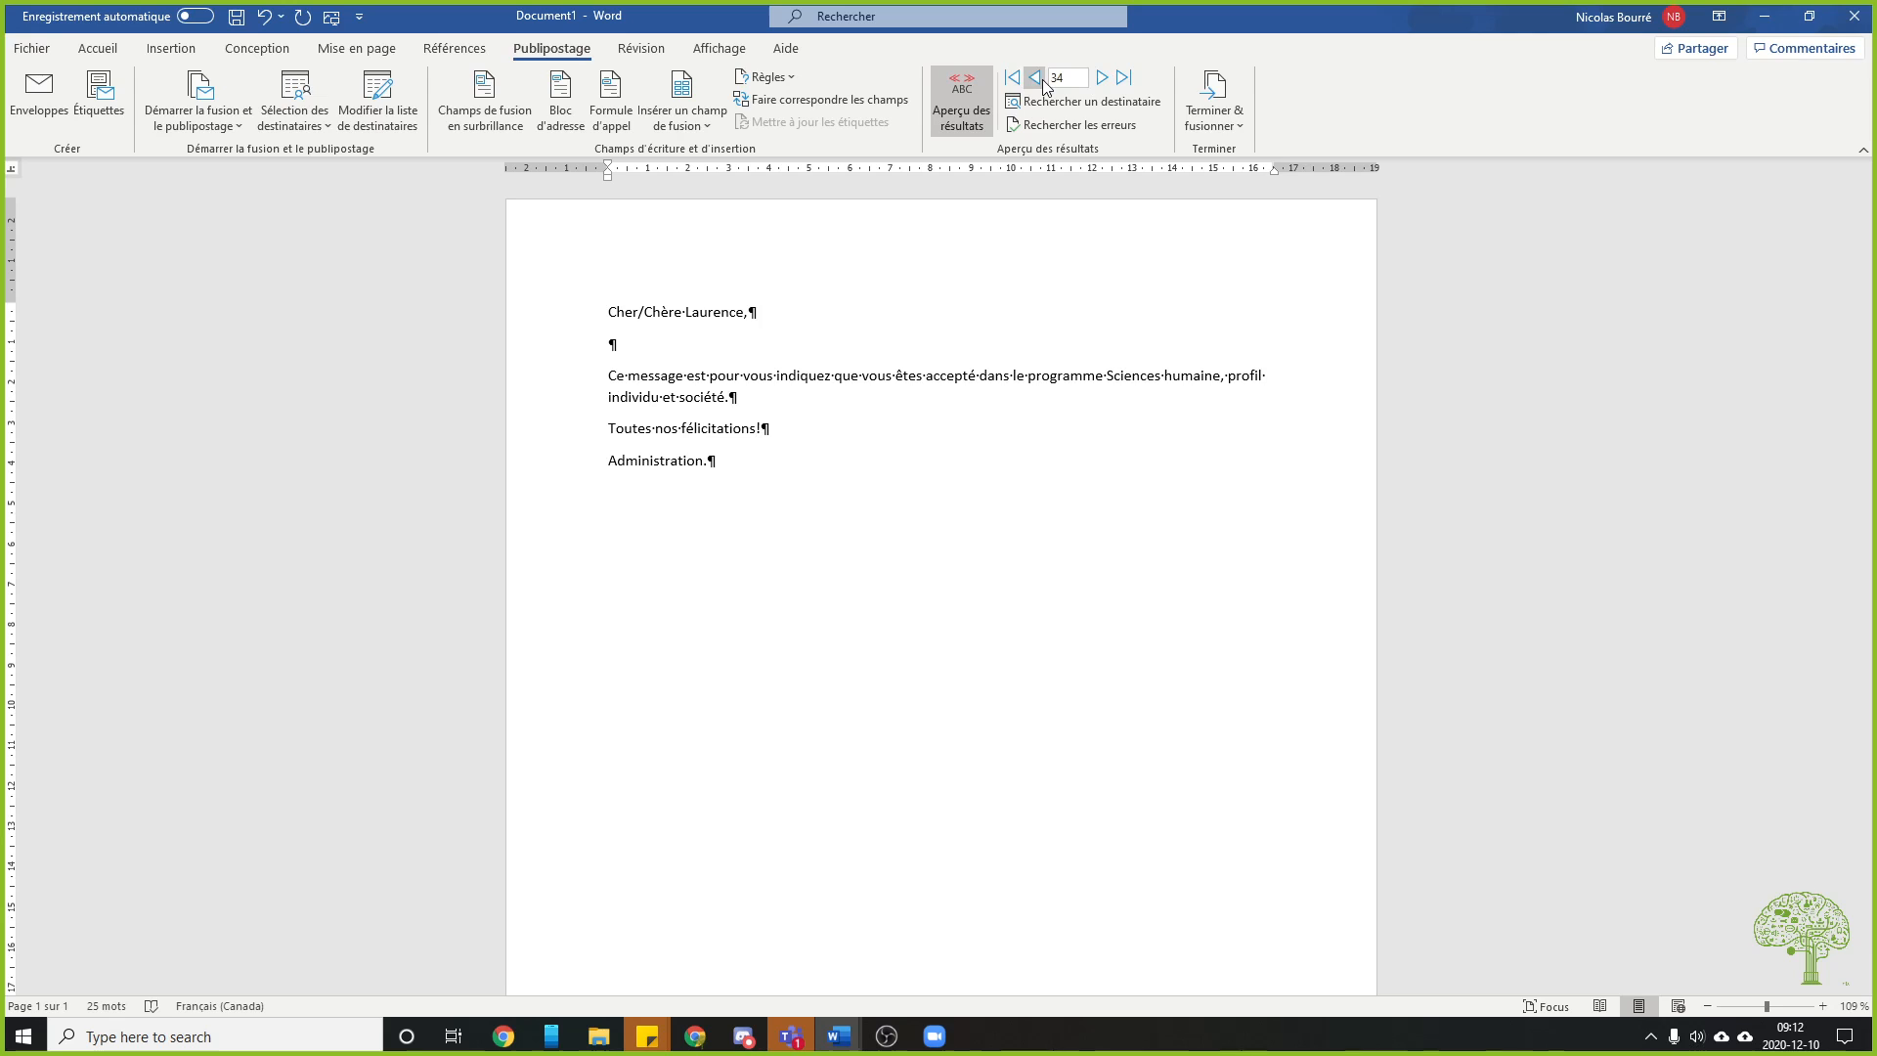
Examine the options for sending the merge by e-mail, including the fields offered for the recipient, and cancel without sending
left_click(1205, 127)
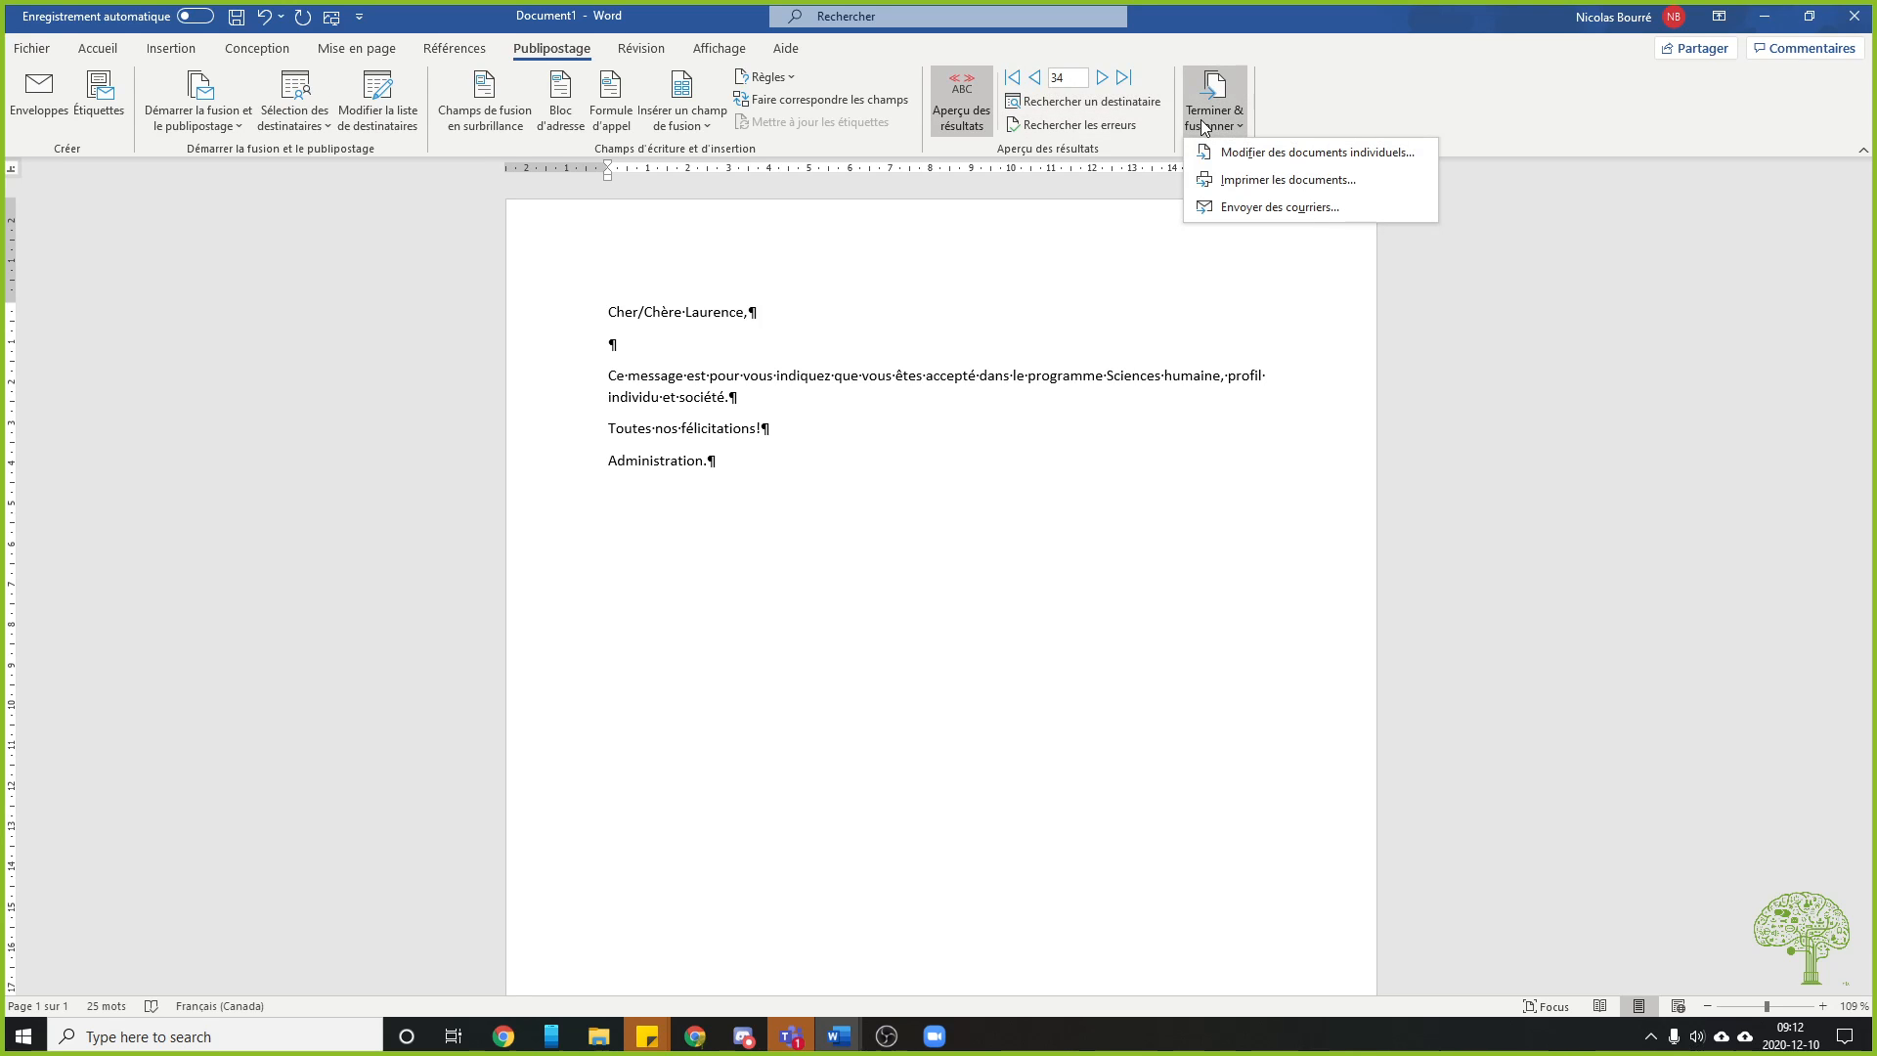
left_click(1276, 208)
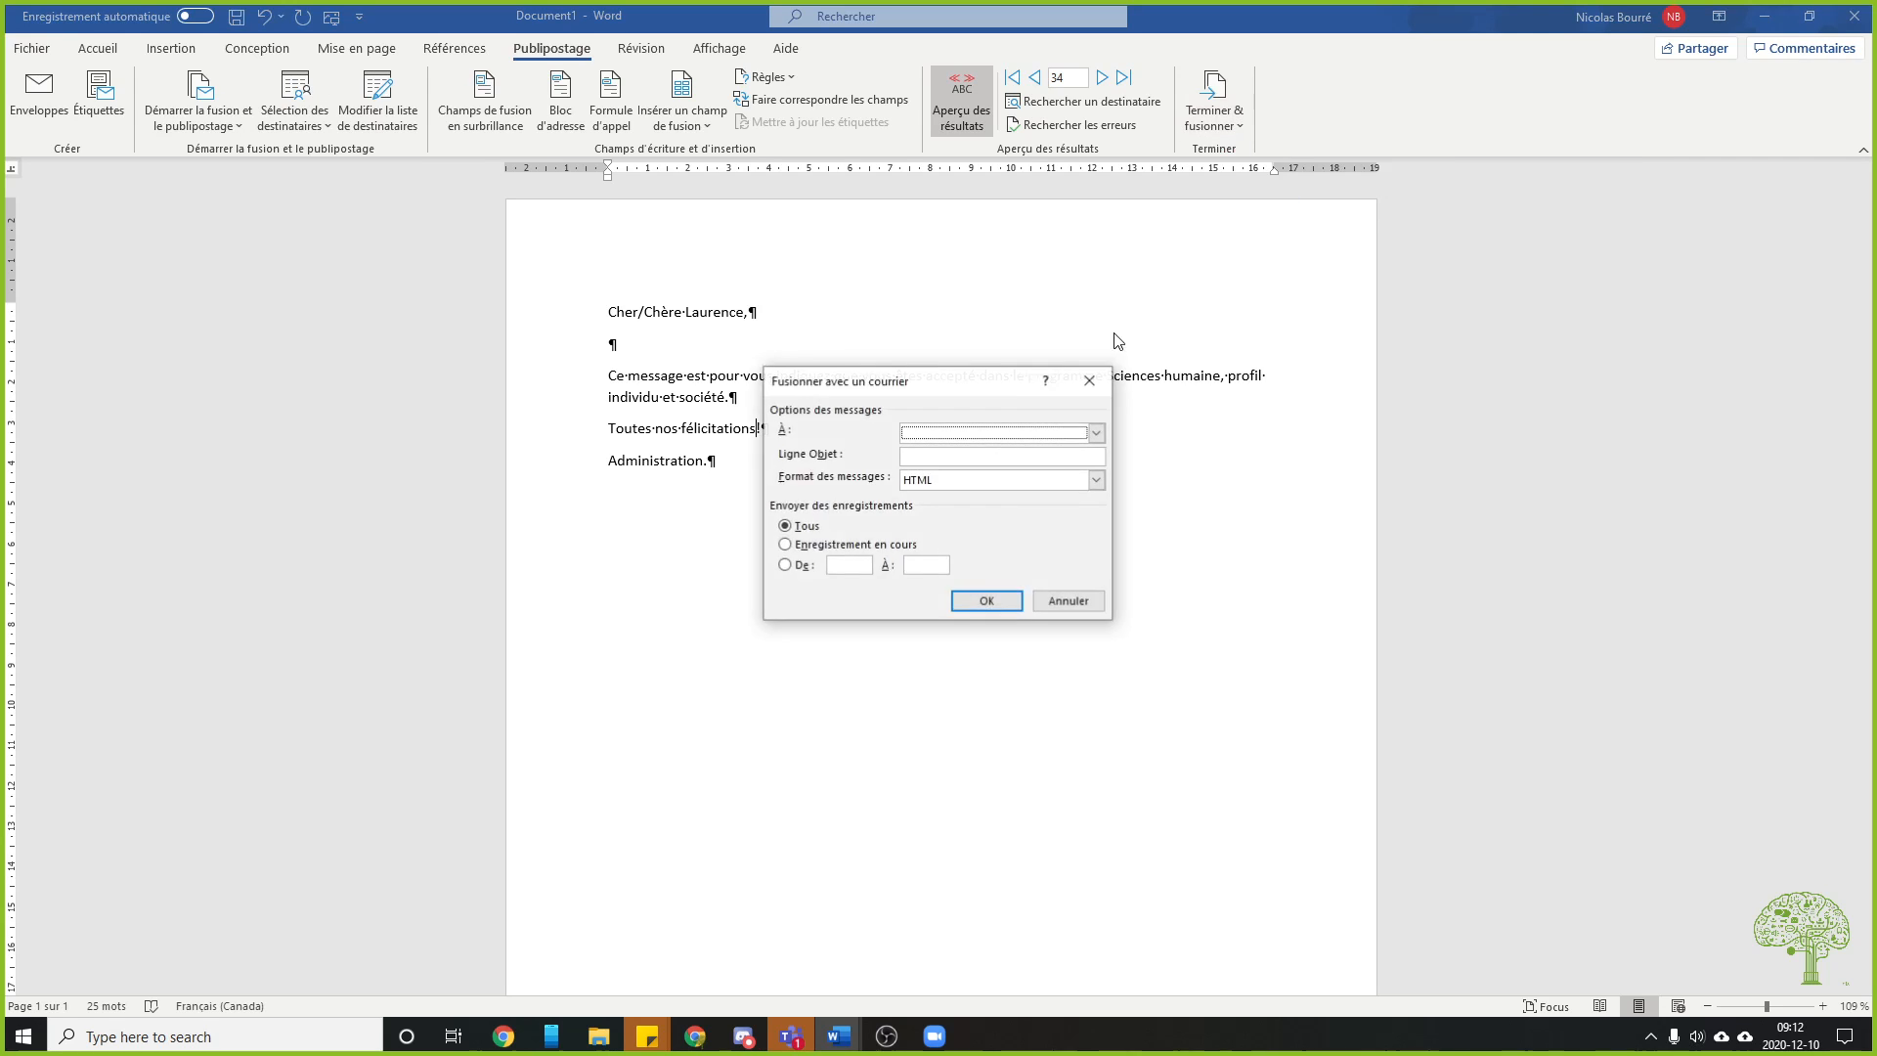
left_click(1098, 432)
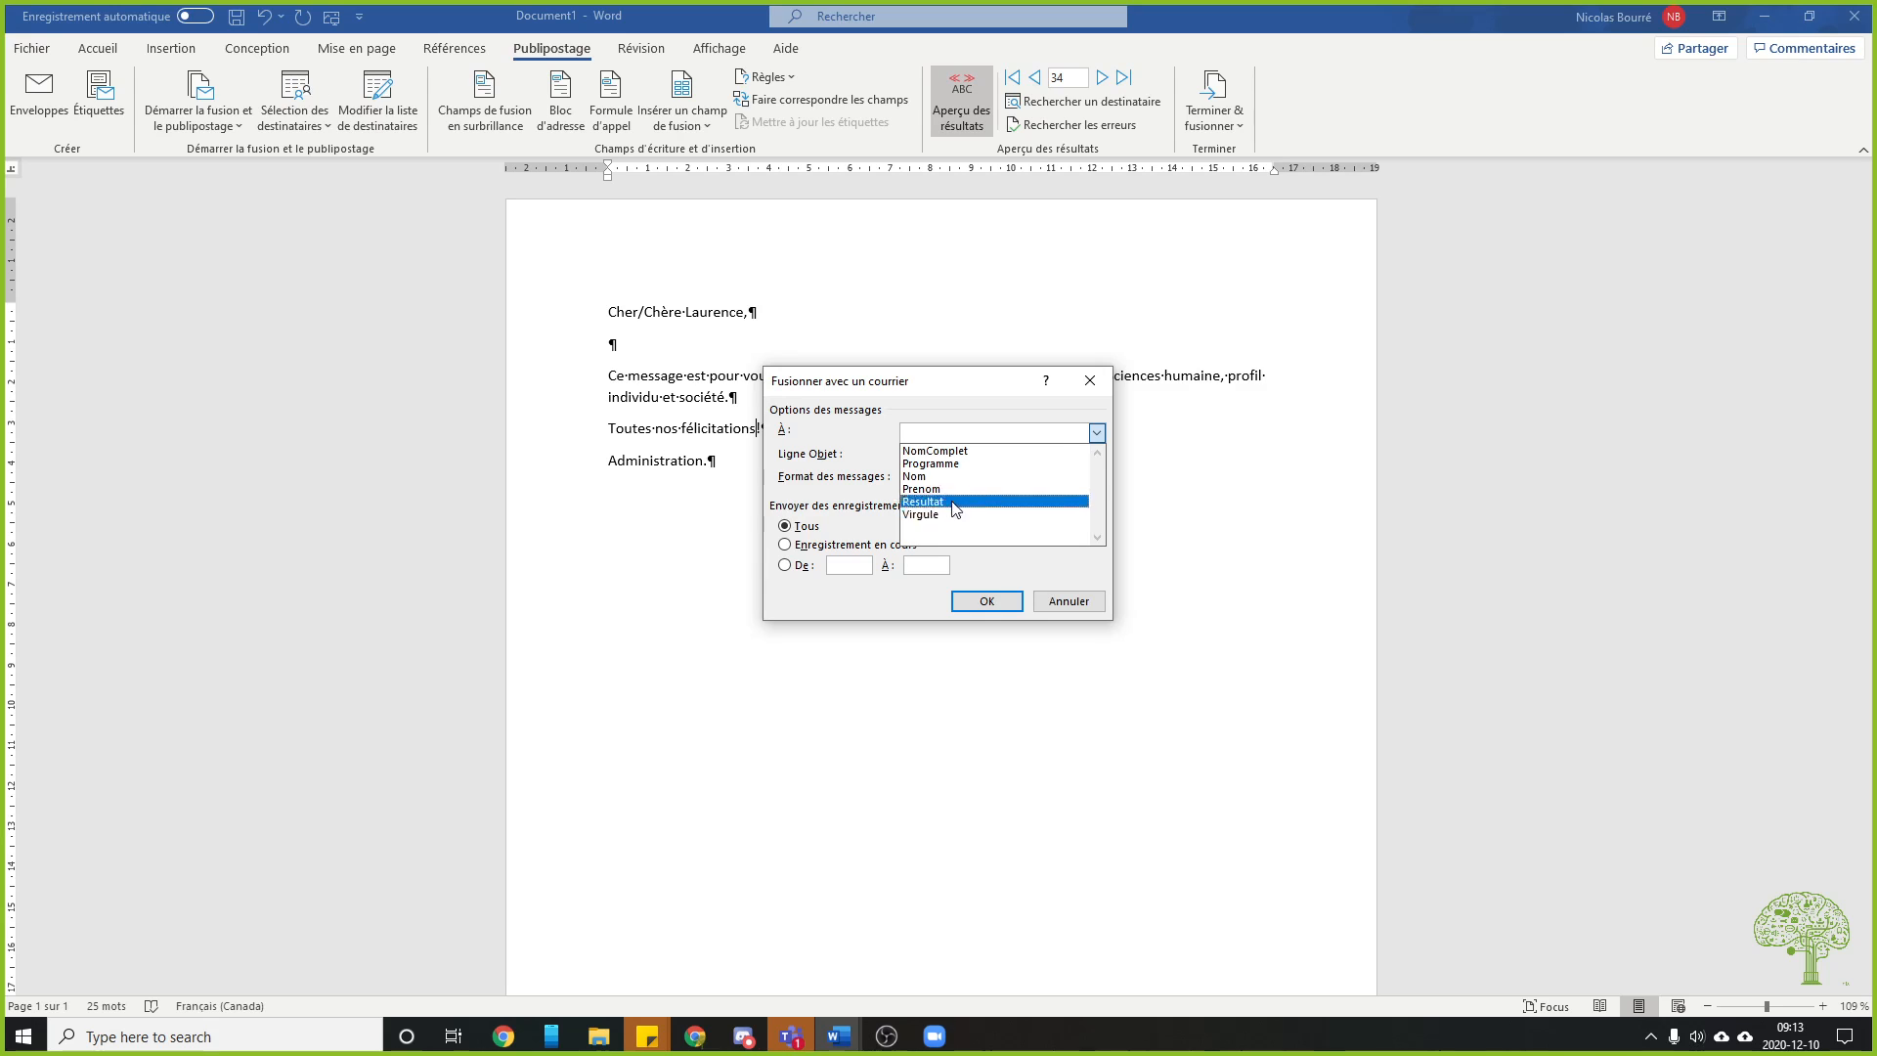
left_click(954, 415)
left_click(1092, 605)
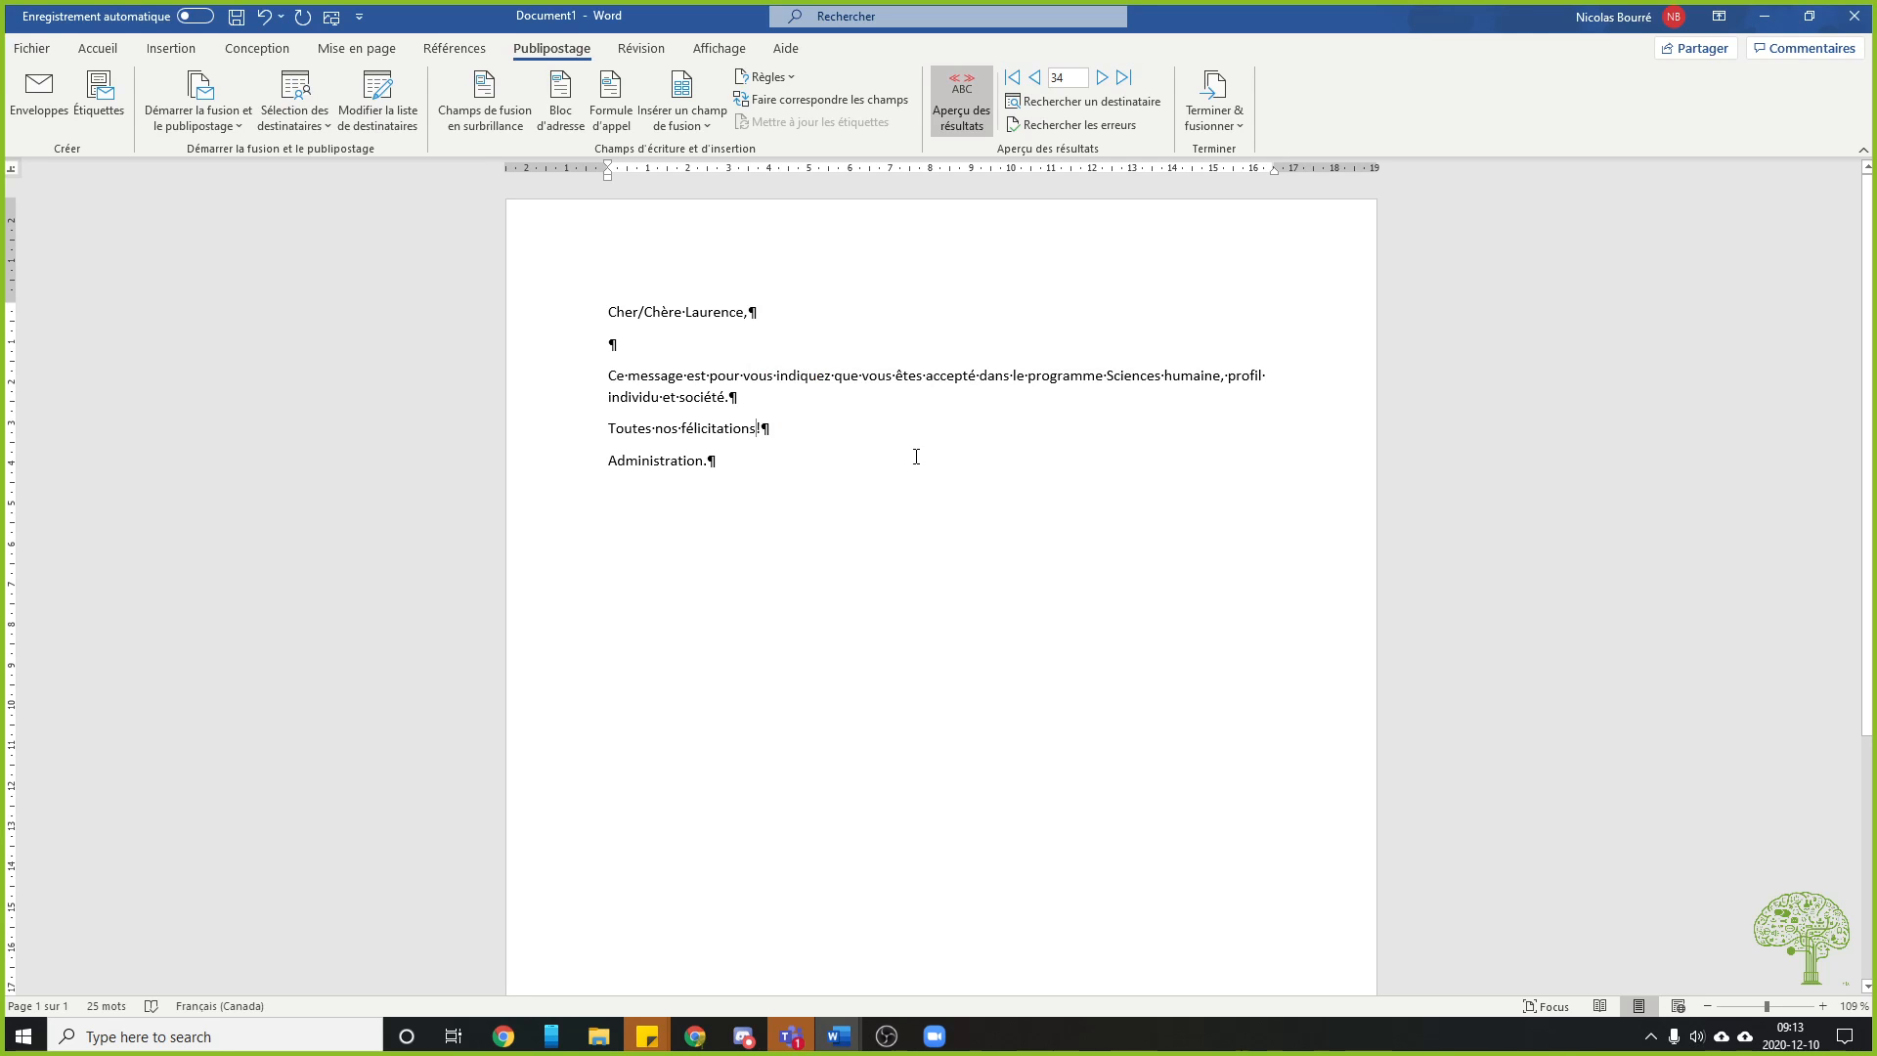